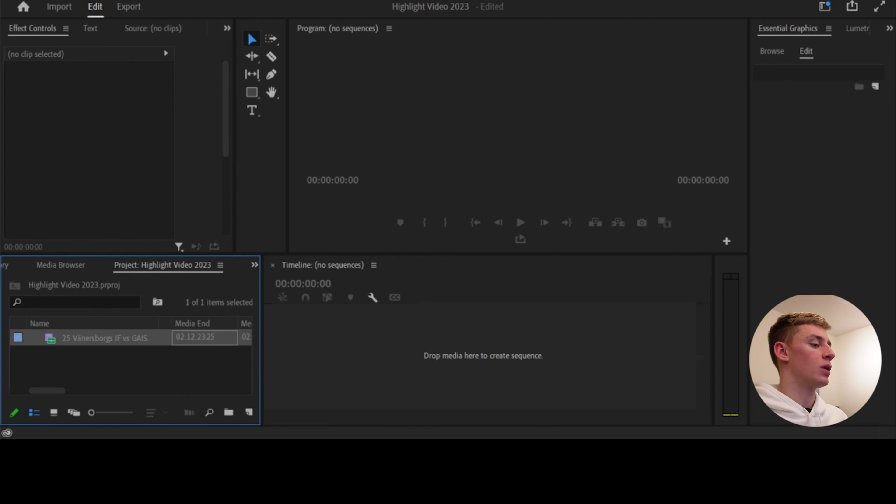
# Create a sequence from the 25 Vänersborgs IF vs GAIS match clip and check near its end
pyautogui.moveTo(105, 338); pyautogui.dragTo(483, 356)
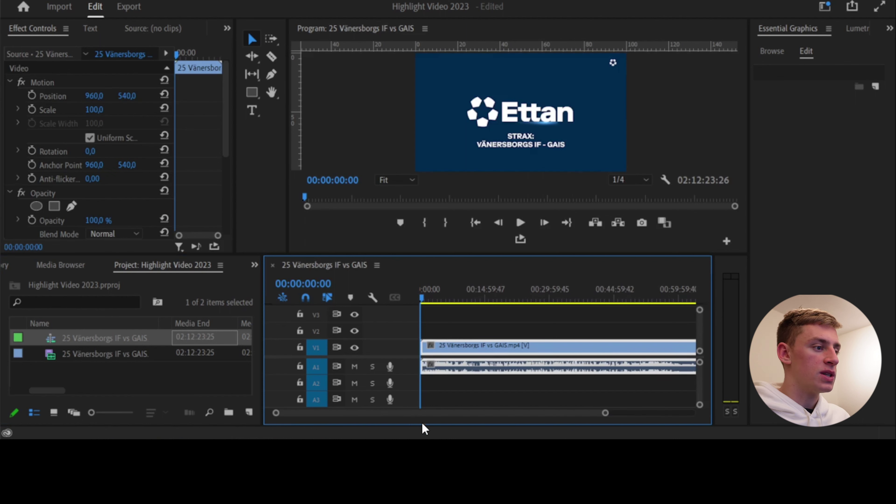
pyautogui.scroll(-10, 448, 421)
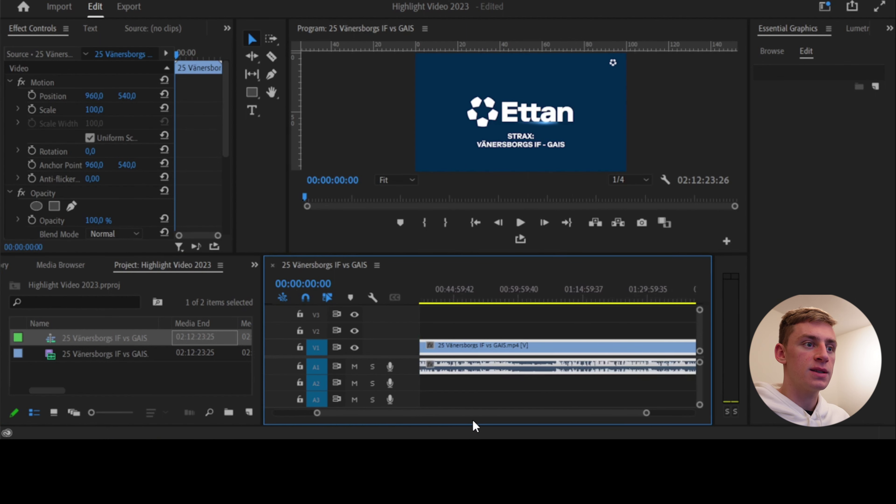
pyautogui.click(654, 298)
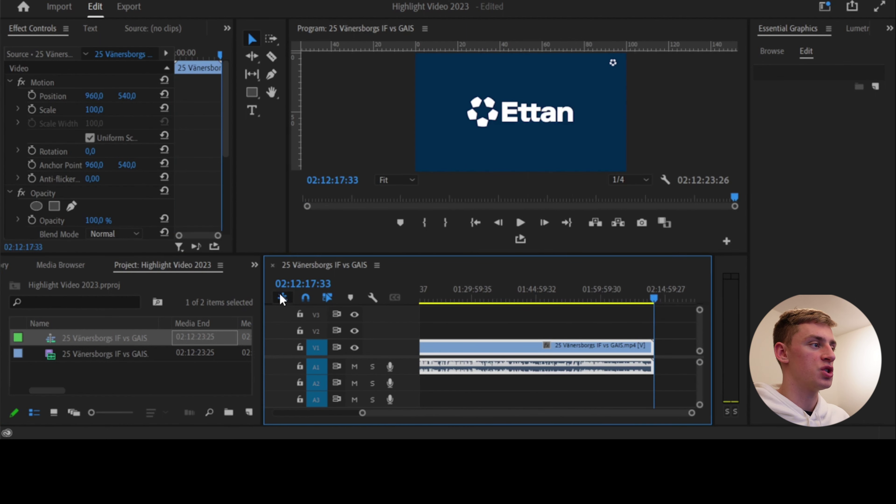
pyautogui.scroll(2, 542, 415)
pyautogui.scroll(10, 542, 415)
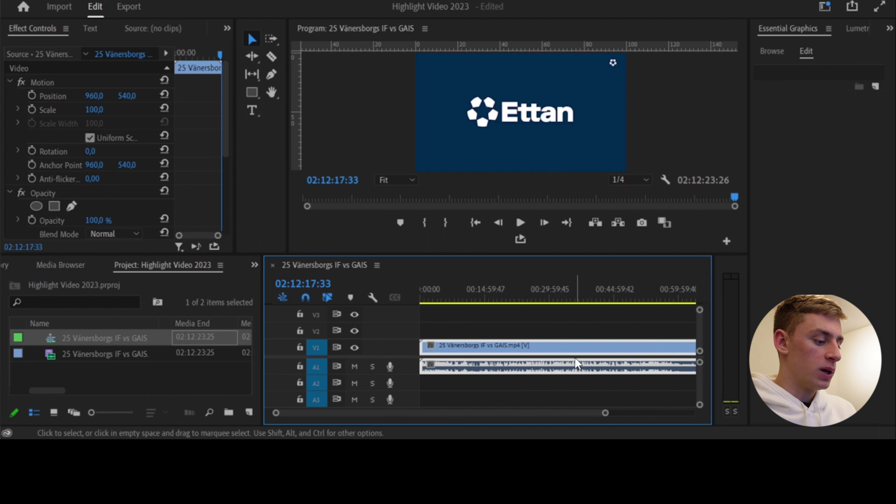
# Scrub the playhead back to the kickoff moment at 00:07:48:07
pyautogui.press('c')
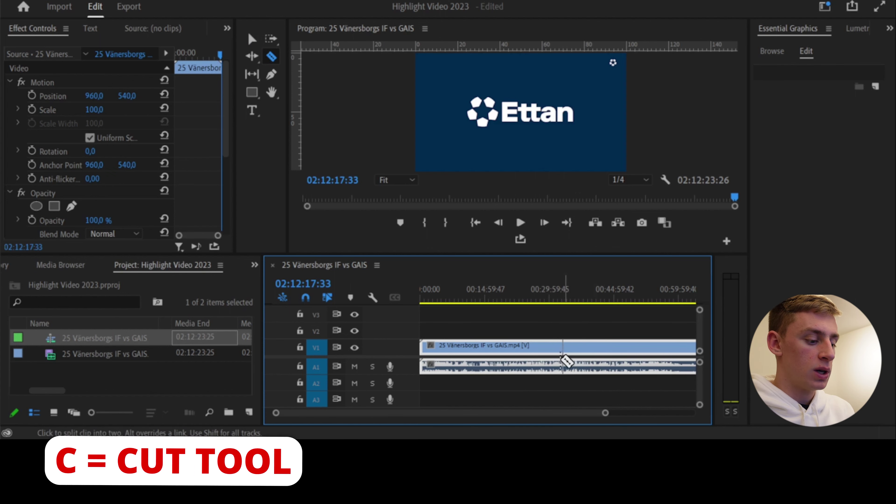
pyautogui.press('v')
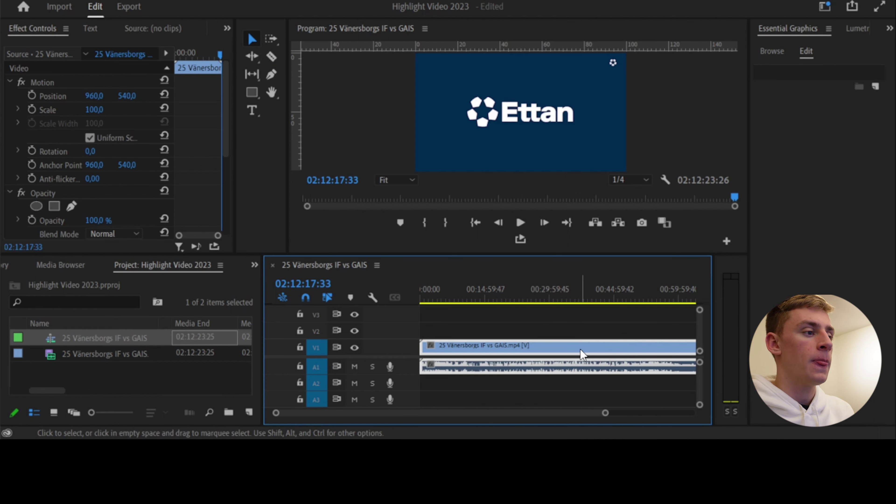
pyautogui.moveTo(447, 300); pyautogui.dragTo(457, 301)
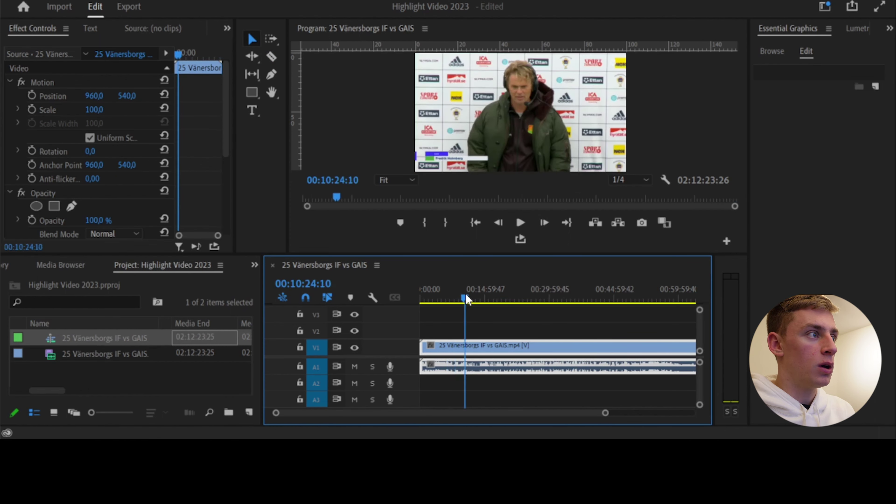
pyautogui.moveTo(466, 299); pyautogui.dragTo(453, 299)
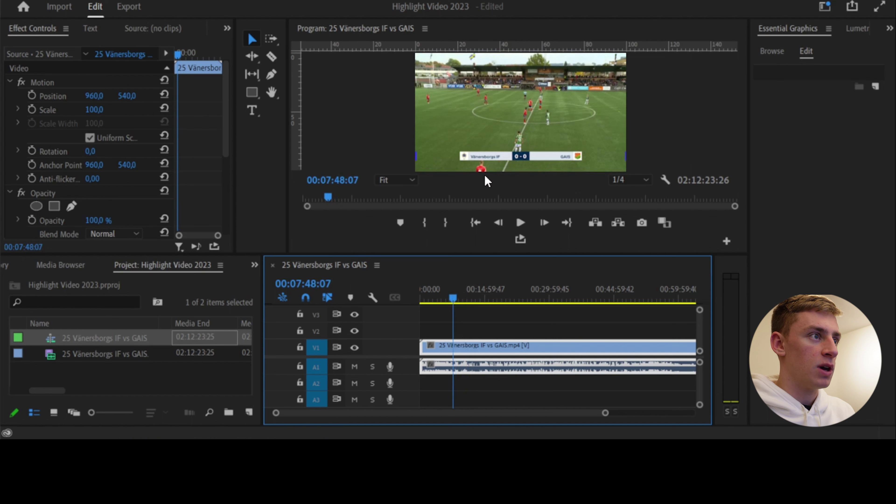
# Split the clip at kickoff and delete the pre-match footage before the cut
pyautogui.press('c')
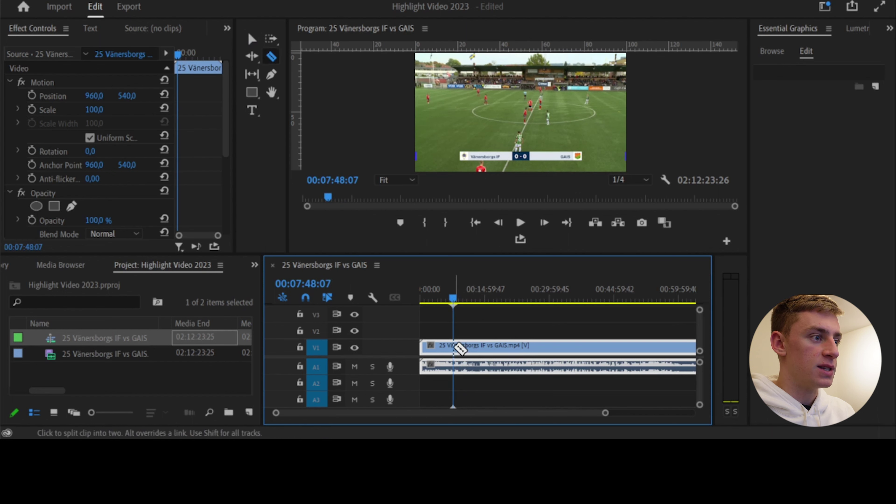
pyautogui.click(460, 349)
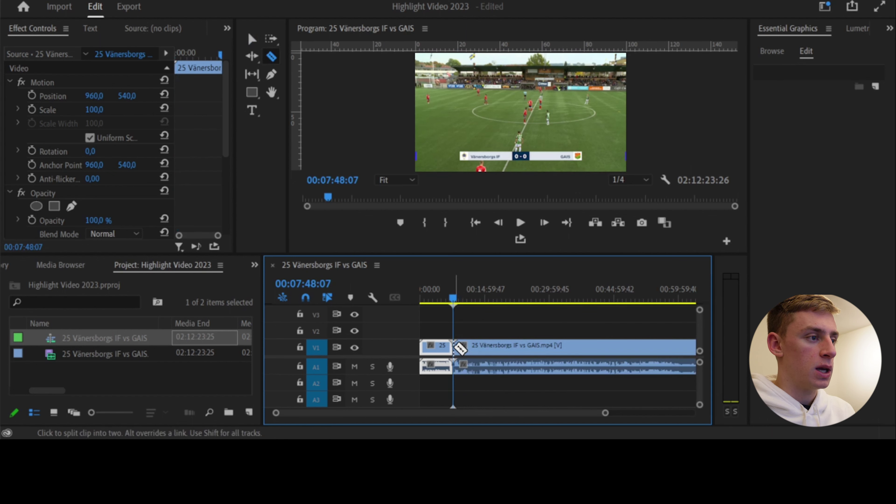
pyautogui.press('v')
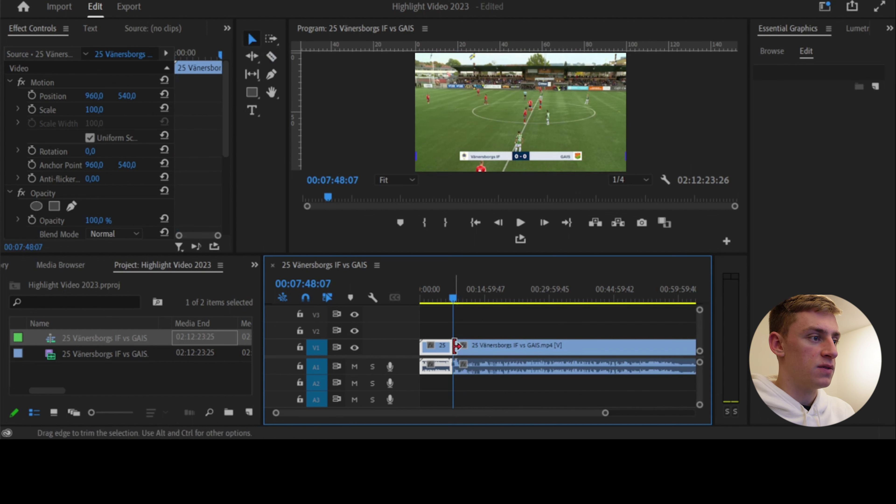
pyautogui.click(437, 348)
pyautogui.press('BackSpace')
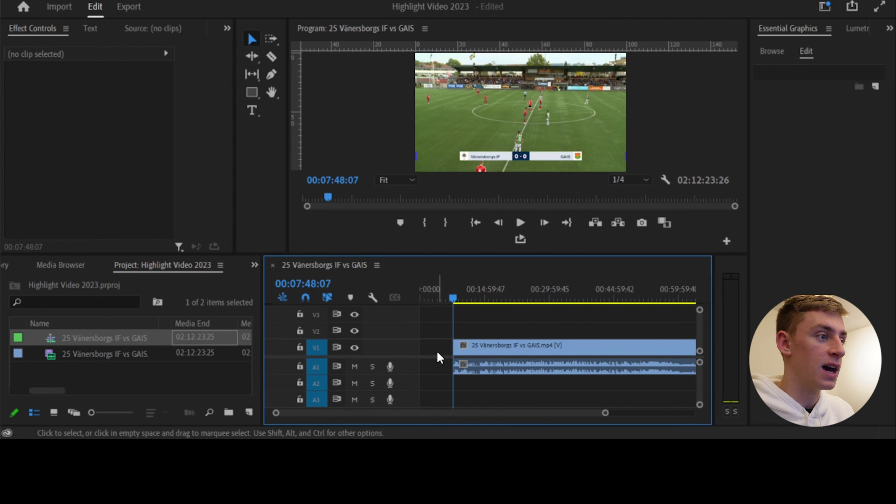
# Cut the clip at 00:08:09:47 and move the later part right, leaving a gap
pyautogui.press('=')
pyautogui.press('=')
pyautogui.press('=')
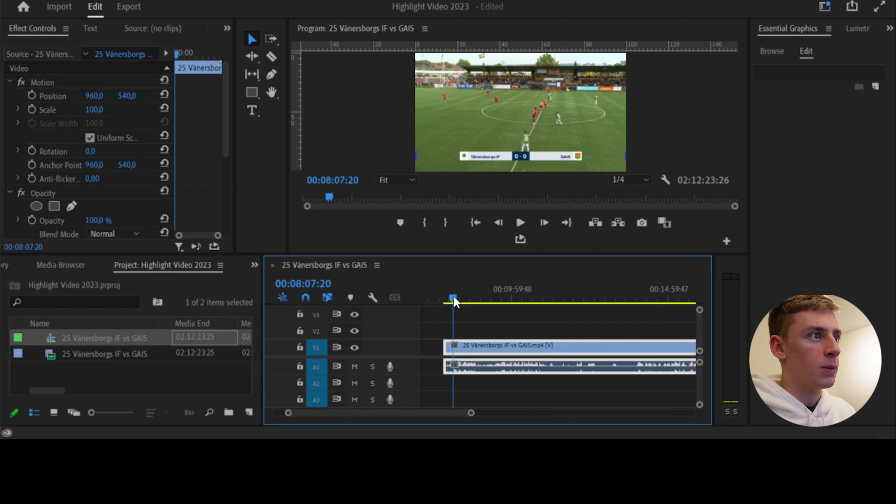
pyautogui.moveTo(445, 303); pyautogui.dragTo(456, 303)
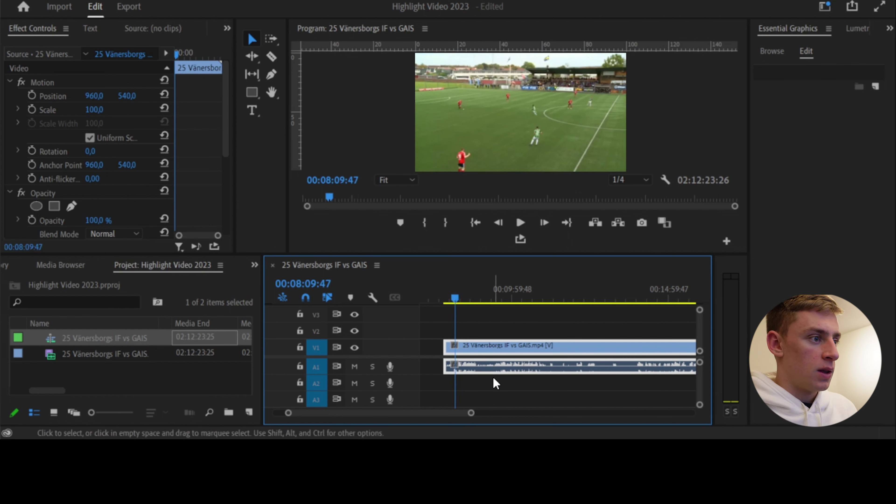
pyautogui.press('c')
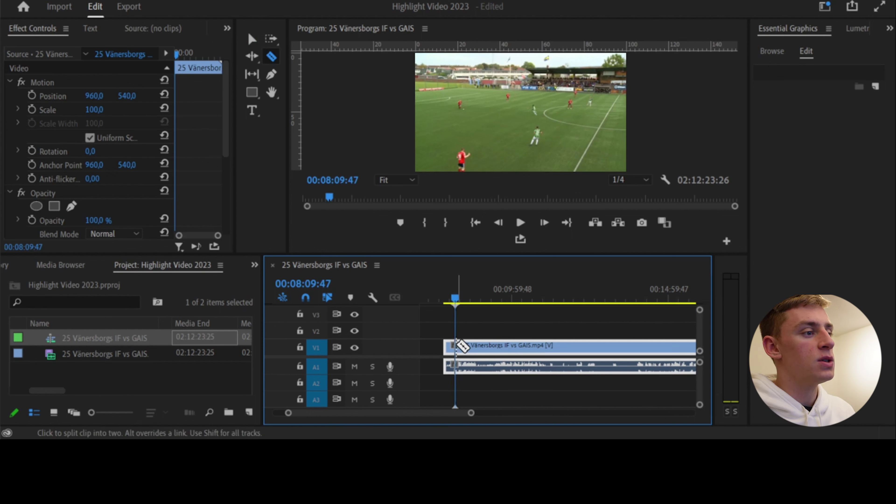
pyautogui.click(459, 345)
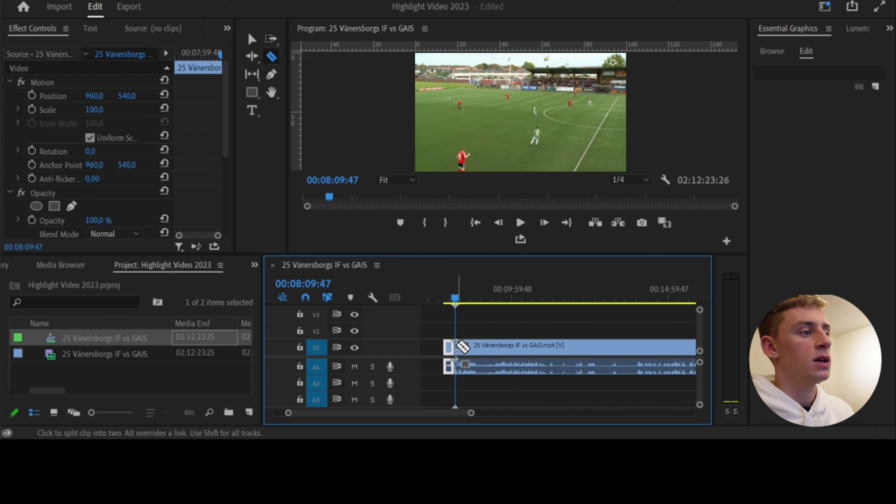
pyautogui.press('v')
pyautogui.moveTo(484, 348); pyautogui.dragTo(510, 353)
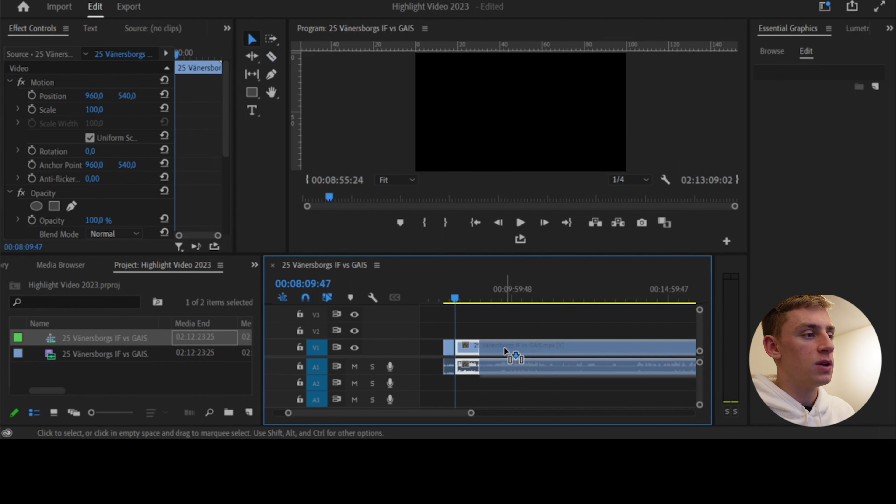
# Scrub back and play the kickoff clip to review it
pyautogui.moveTo(454, 300); pyautogui.dragTo(448, 305)
pyautogui.press('space')
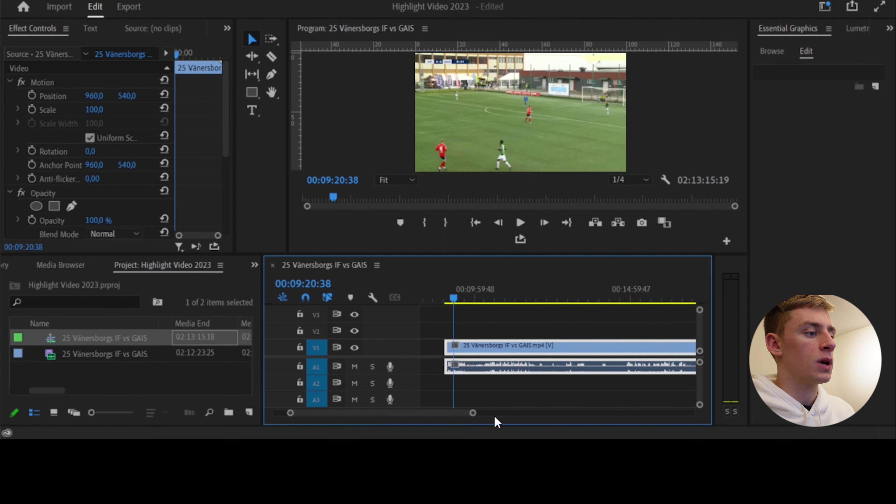
pyautogui.moveTo(472, 414); pyautogui.dragTo(572, 415)
# Move the playhead to the next highlight's start at about 01:30:52:24
pyautogui.click(602, 300)
pyautogui.scroll(-5, 472, 416)
pyautogui.moveTo(487, 414); pyautogui.dragTo(491, 414)
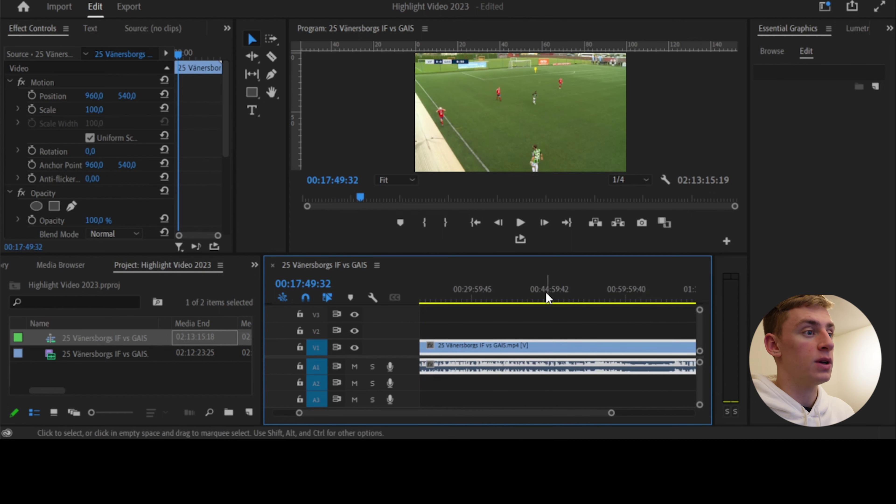
pyautogui.click(541, 298)
pyautogui.scroll(-5, 532, 410)
pyautogui.moveTo(656, 414); pyautogui.dragTo(611, 415)
pyautogui.scroll(-2, 574, 419)
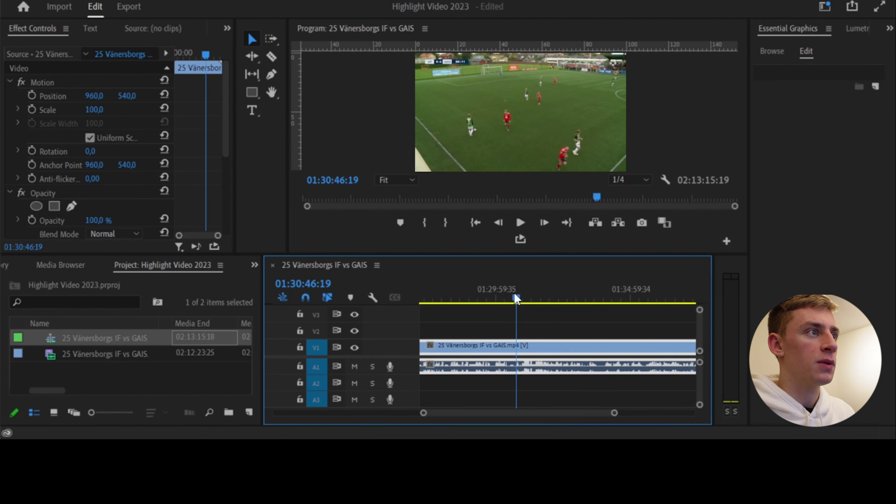
pyautogui.click(518, 300)
pyautogui.moveTo(518, 300); pyautogui.dragTo(520, 299)
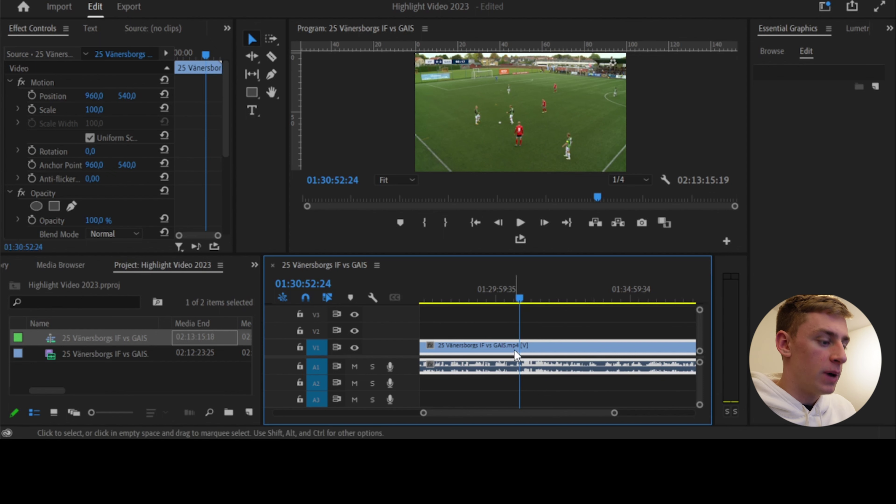
# Split the clip where the highlight begins and play the attack that follows
pyautogui.press('c')
pyautogui.click(522, 348)
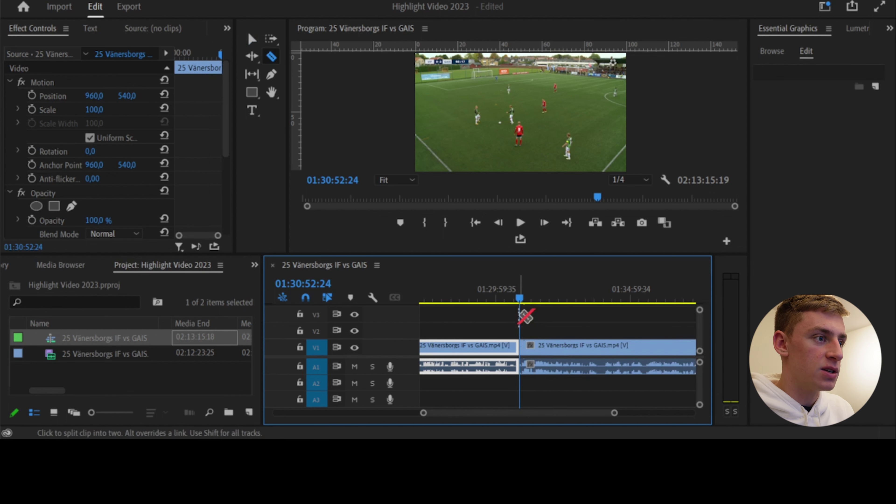
pyautogui.press('v')
pyautogui.click(521, 299)
pyautogui.press('space')
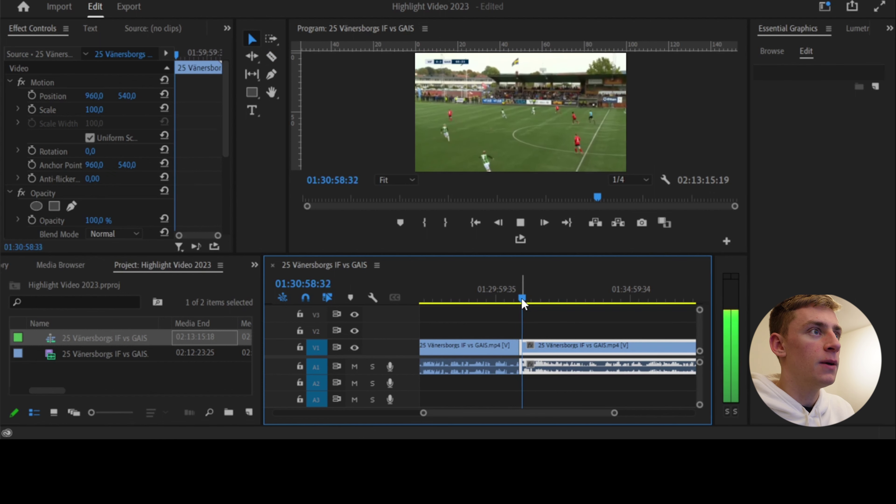
pyautogui.click(524, 301)
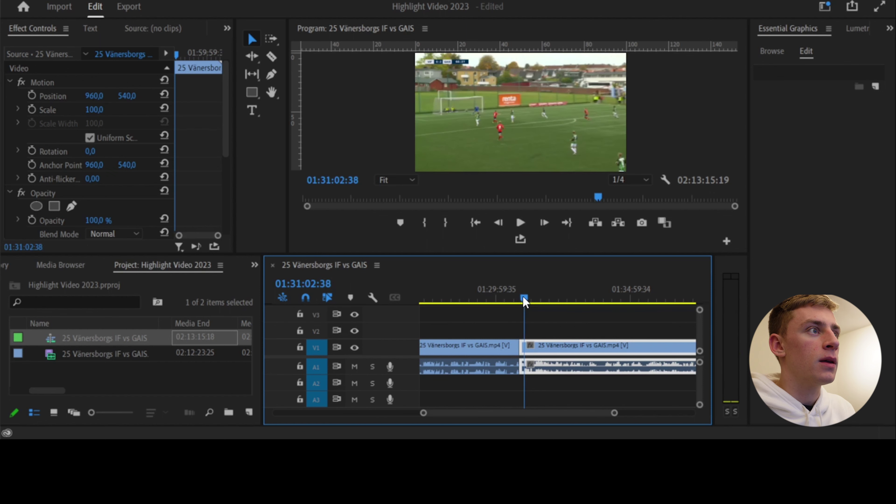
pyautogui.press('space')
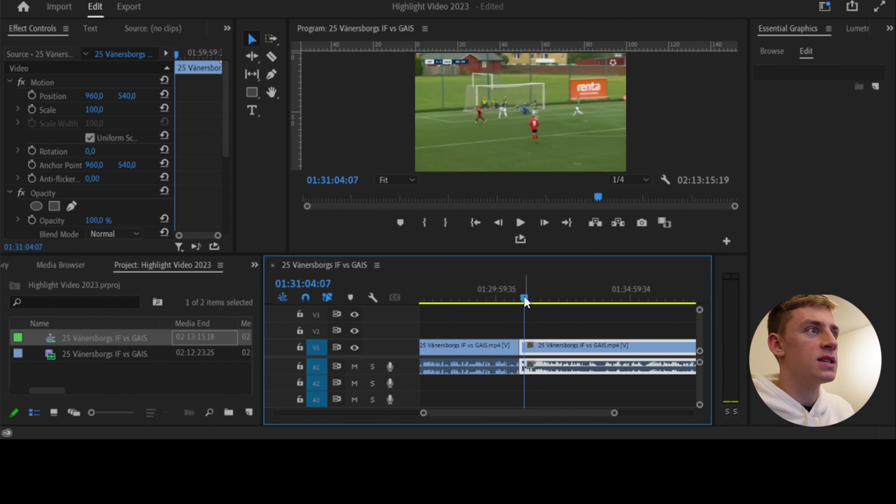
# Cut at about 01:31:05:35 and delete the footage after and before the highlight
pyautogui.press('Right')
pyautogui.press('Right')
pyautogui.press('Right')
pyautogui.press('Right')
pyautogui.moveTo(525, 300); pyautogui.dragTo(526, 300)
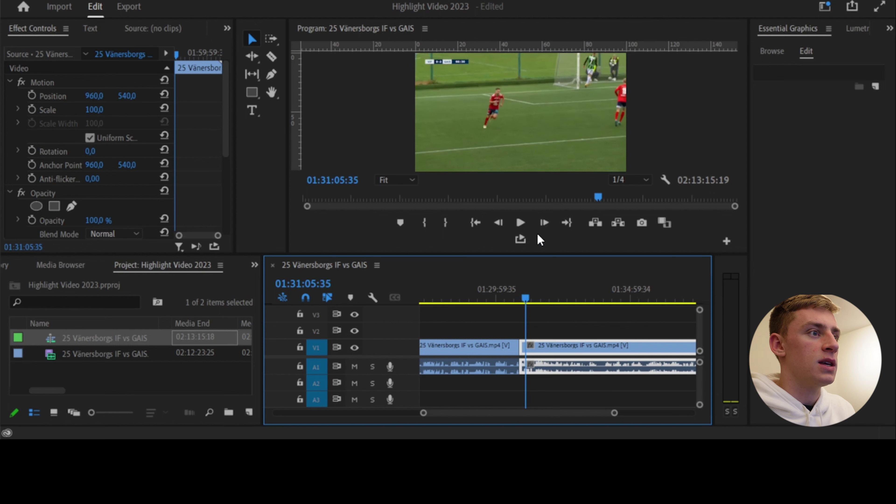
pyautogui.click(544, 223)
pyautogui.click(545, 222)
pyautogui.click(544, 222)
pyautogui.click(544, 222)
pyautogui.click(545, 222)
pyautogui.click(544, 223)
pyautogui.click(545, 223)
pyautogui.click(545, 222)
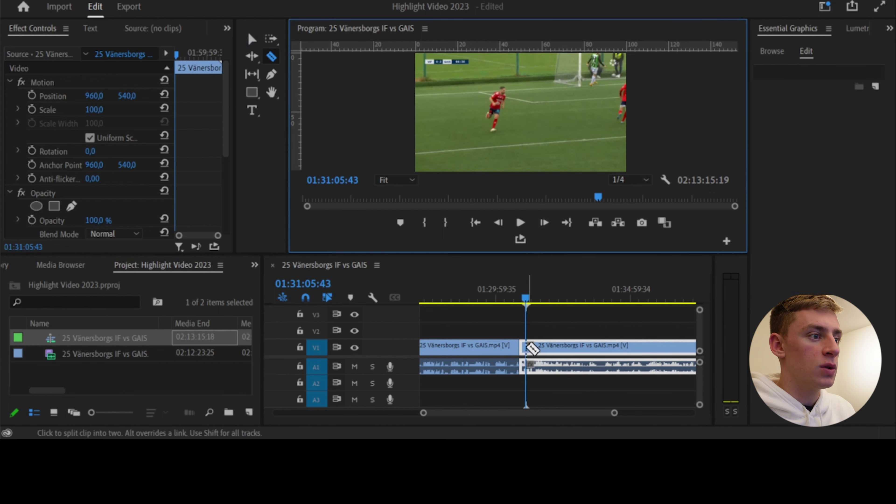
pyautogui.moveTo(522, 346); pyautogui.dragTo(526, 346)
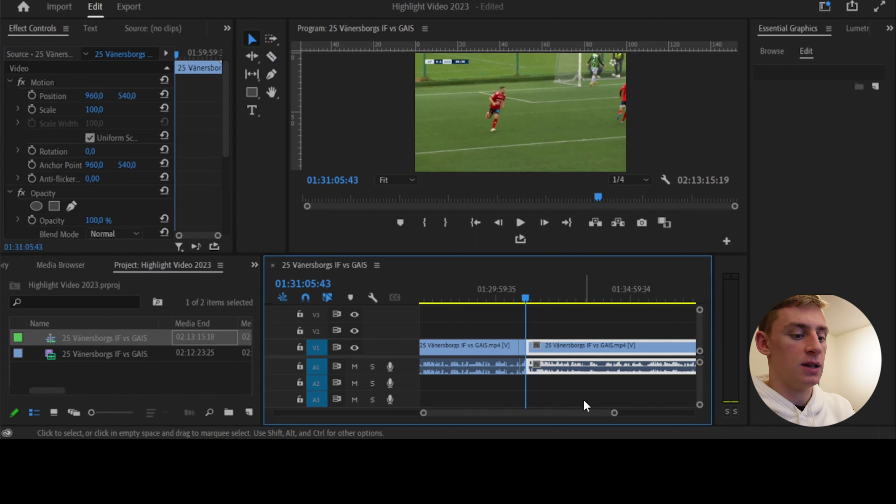
pyautogui.press('Delete')
pyautogui.click(465, 353)
pyautogui.press('Delete')
# Delete the empty gap so the remaining clip starts at zero, then preview its start
pyautogui.moveTo(615, 412); pyautogui.dragTo(616, 418)
pyautogui.scroll(2, 617, 415)
pyautogui.hotkey('ctrl', 'z')
pyautogui.press('Delete')
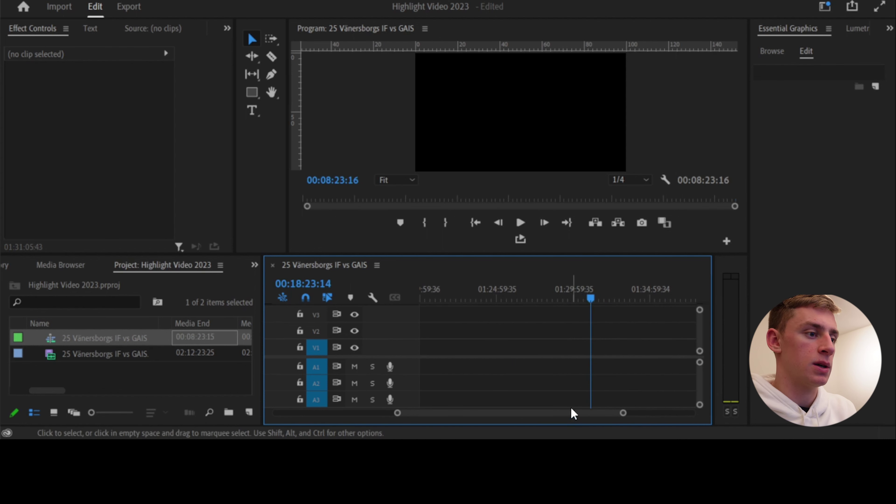
pyautogui.moveTo(570, 410); pyautogui.dragTo(431, 387)
pyautogui.click(508, 353)
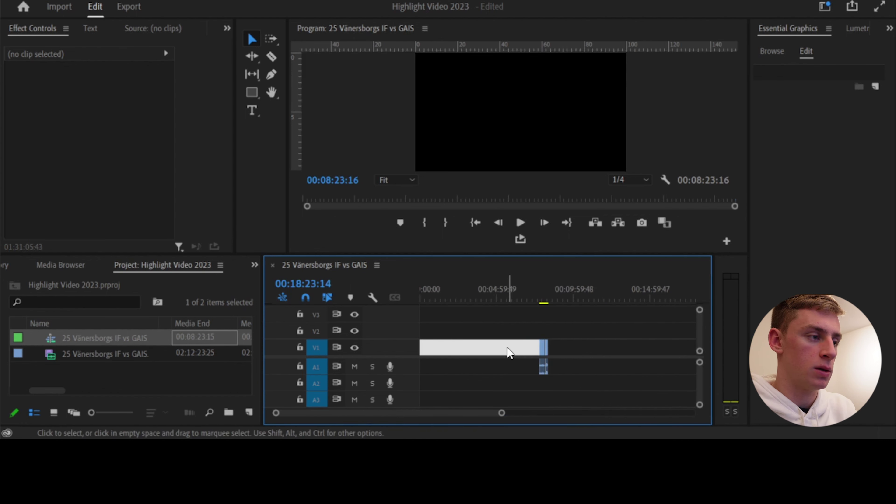
pyautogui.press('Delete')
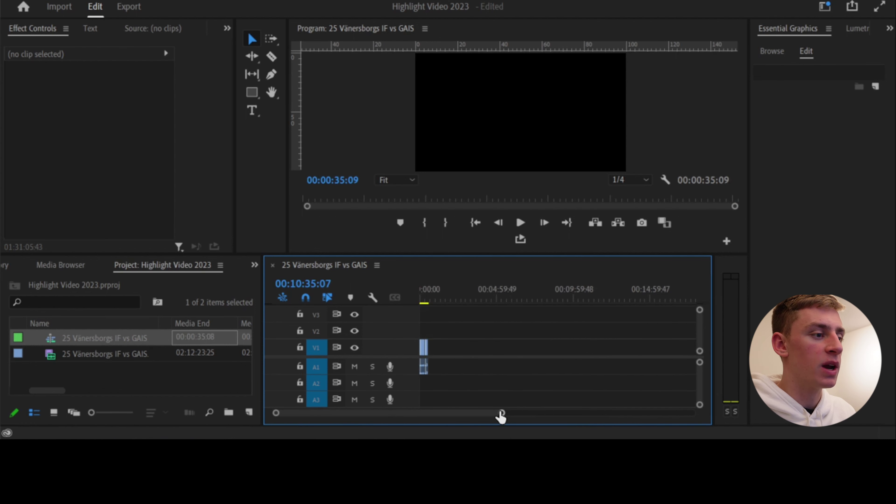
pyautogui.moveTo(501, 413); pyautogui.dragTo(417, 420)
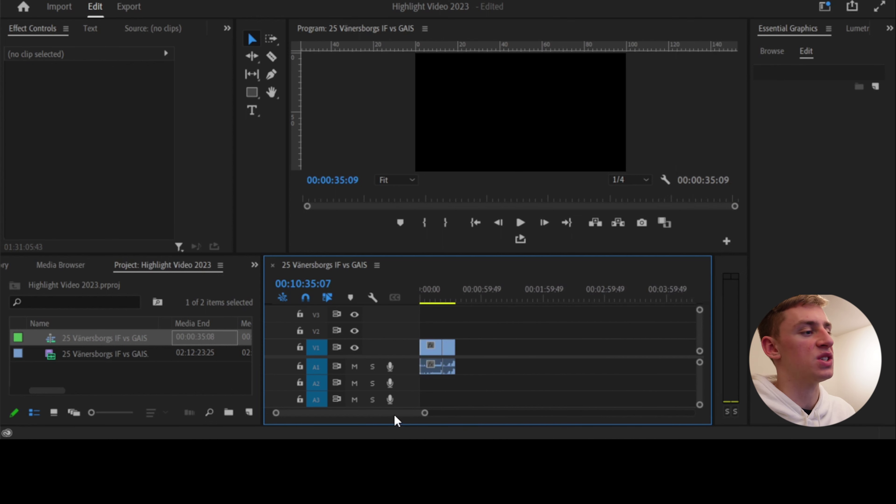
pyautogui.moveTo(423, 298); pyautogui.dragTo(452, 301)
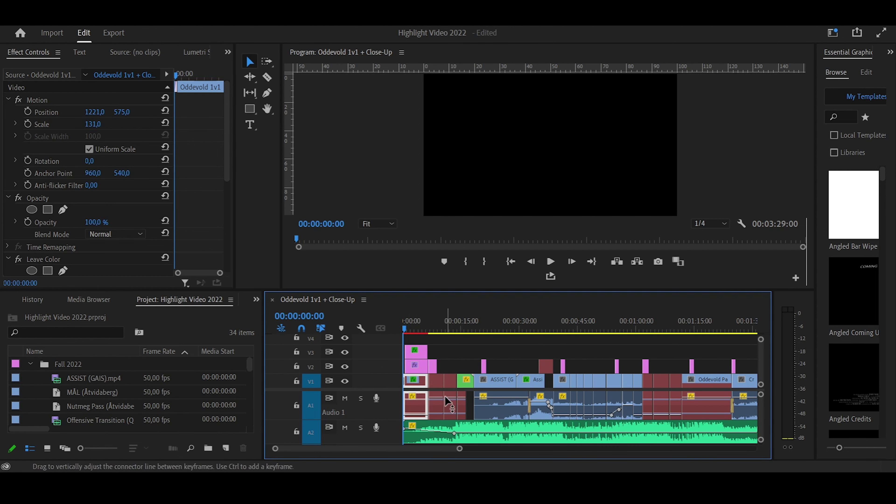
# Scrub through the intro player stats card, then jump to the ASSIST clip at 00:00:23:14
pyautogui.click(408, 331)
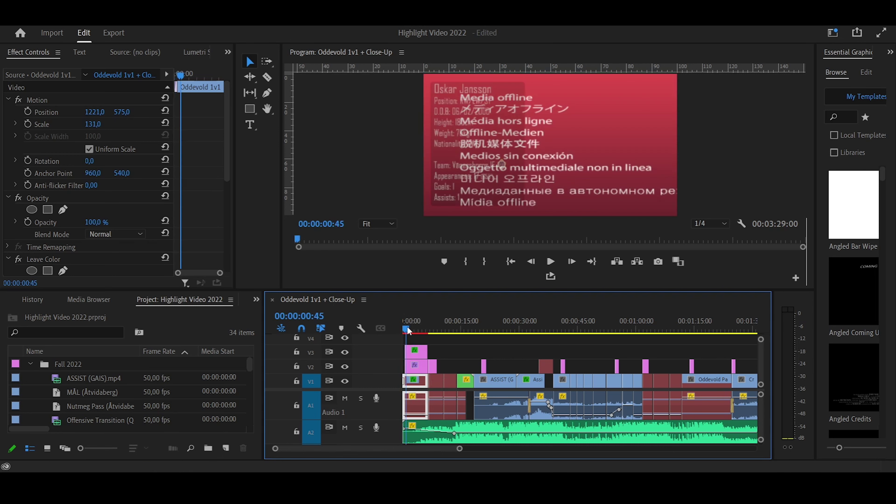
pyautogui.moveTo(408, 330); pyautogui.dragTo(413, 330)
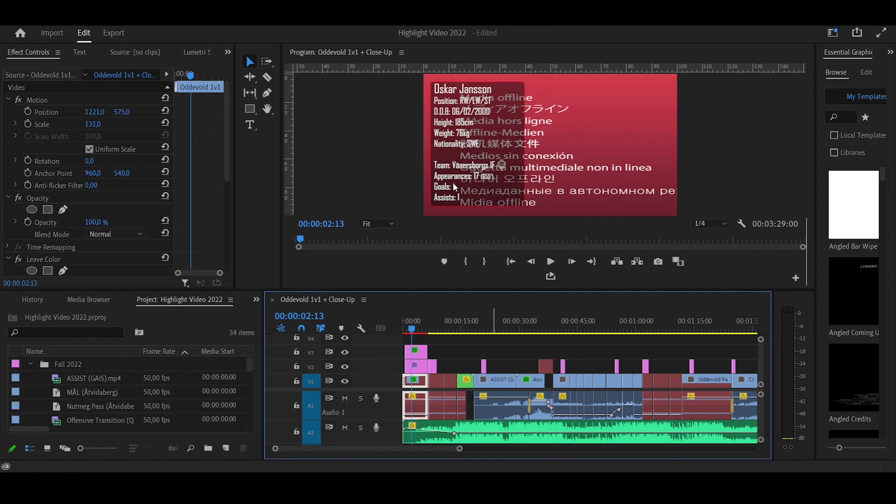
pyautogui.click(494, 330)
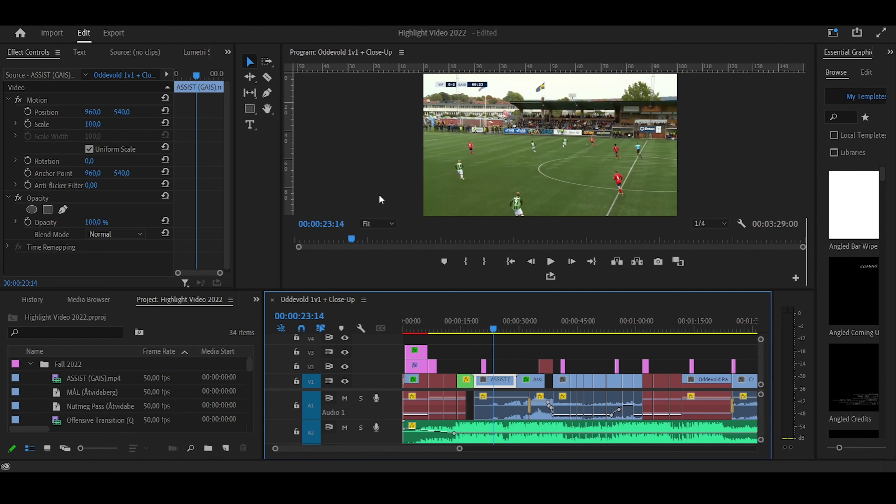
# Draw a rectangle over the right side of the frame and fill it black
pyautogui.click(249, 109)
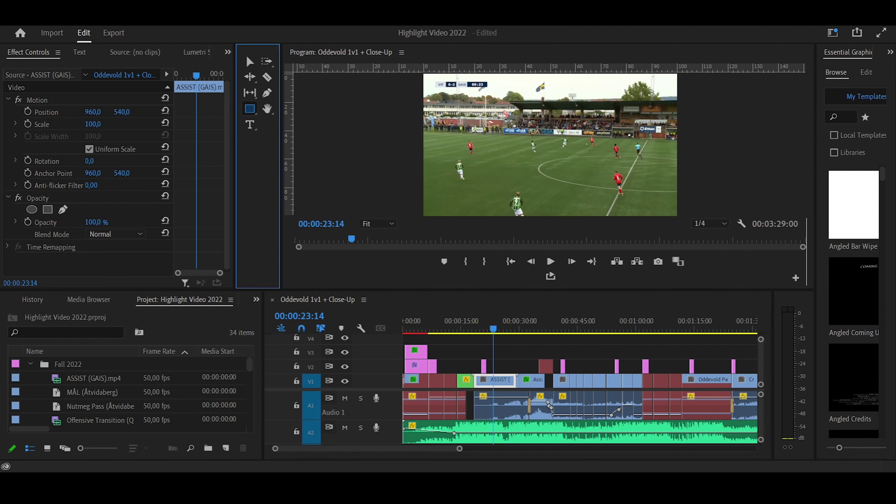
pyautogui.moveTo(576, 84)
pyautogui.mouseDown()
pyautogui.moveTo(637, 173)
pyautogui.moveTo(670, 195)
pyautogui.moveTo(670, 209)
pyautogui.mouseUp()
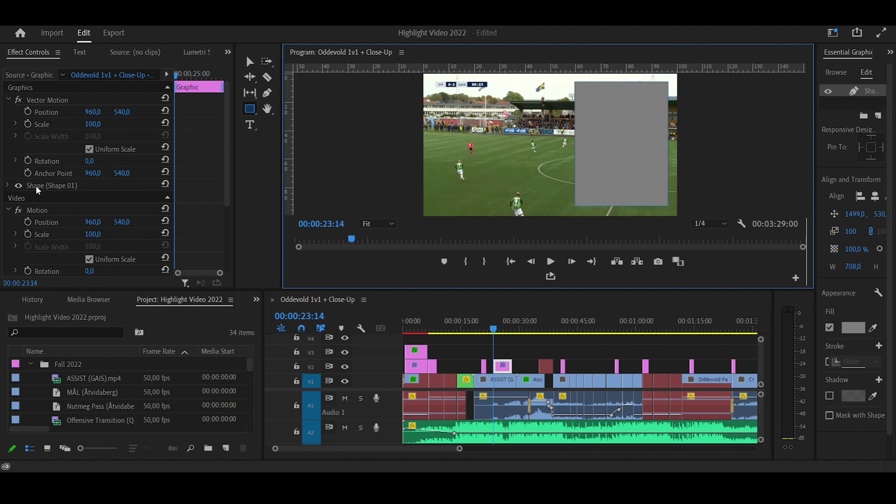
pyautogui.click(8, 186)
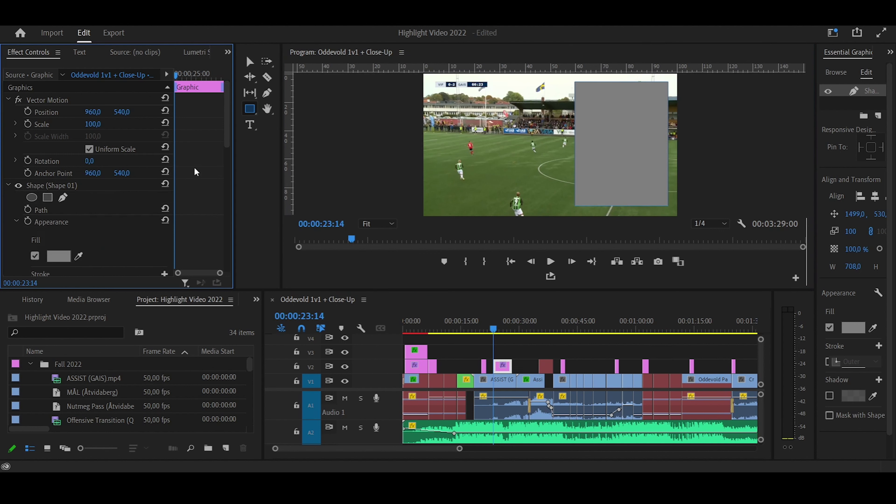
pyautogui.scroll(-2, 208, 161)
pyautogui.scroll(-1, 208, 162)
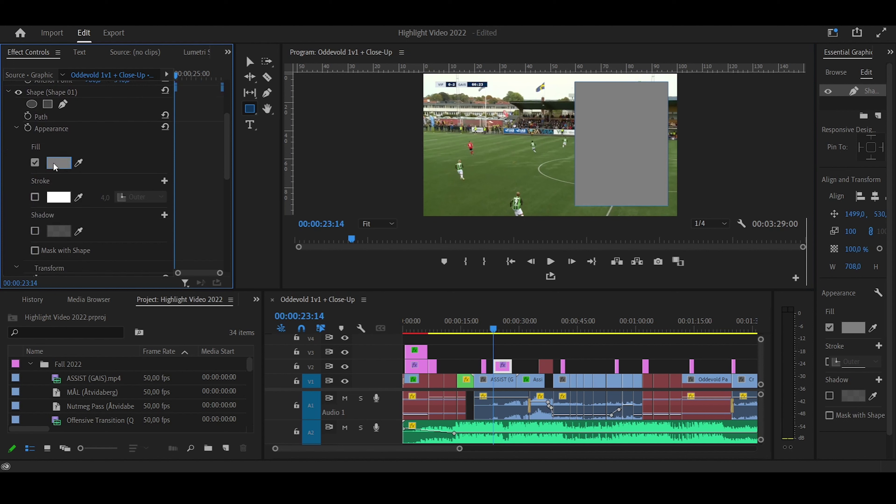
pyautogui.click(60, 163)
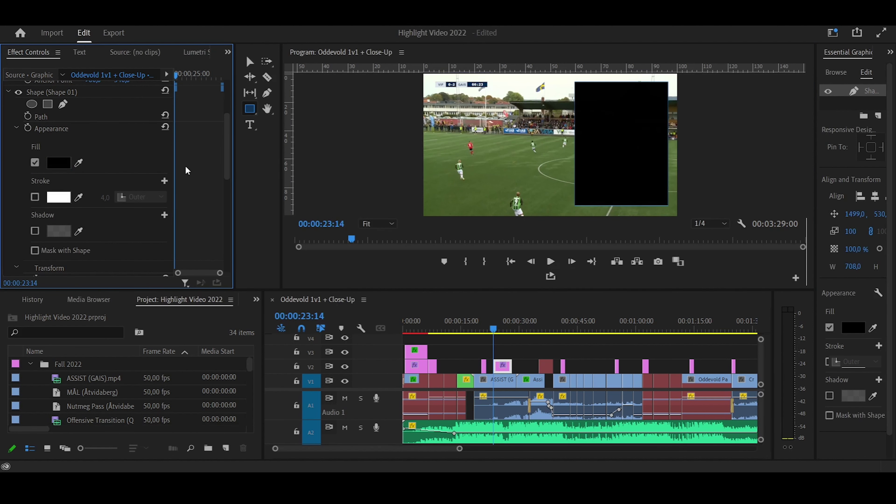
pyautogui.scroll(-2, 187, 169)
pyautogui.scroll(-4, 187, 168)
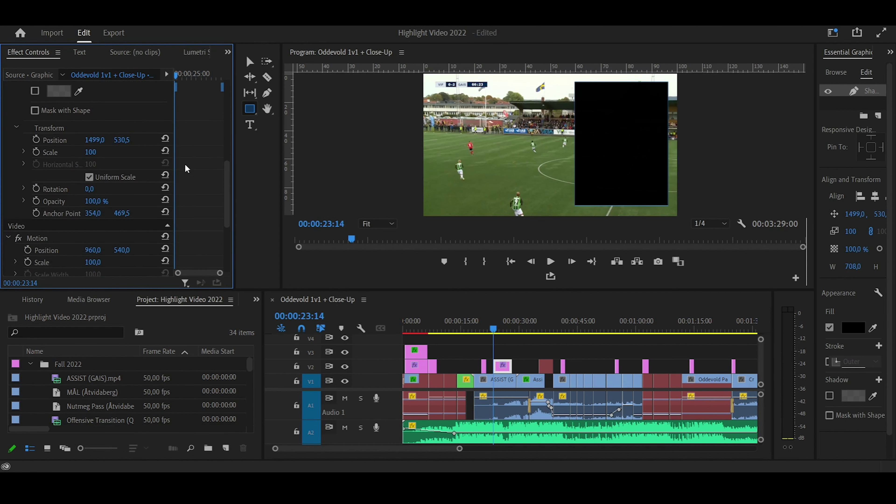
# Set the rectangle's opacity to 90% and its corner radius to 20
pyautogui.click(95, 201)
pyautogui.write('90')
pyautogui.press('Return')
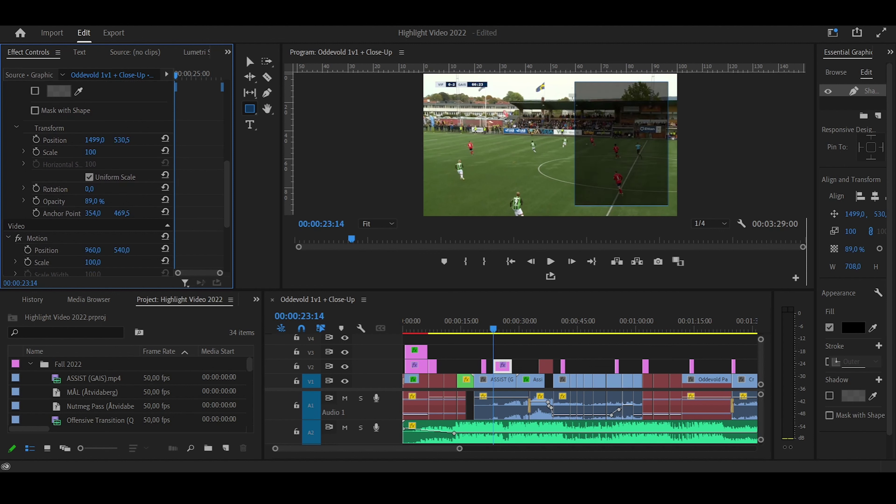
pyautogui.moveTo(95, 201); pyautogui.dragTo(97, 201)
pyautogui.moveTo(812, 228); pyautogui.dragTo(727, 230)
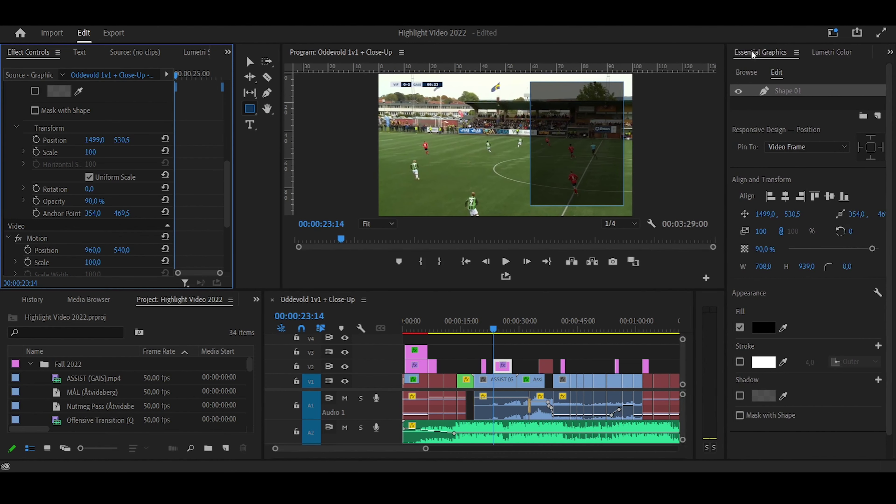
pyautogui.click(851, 266)
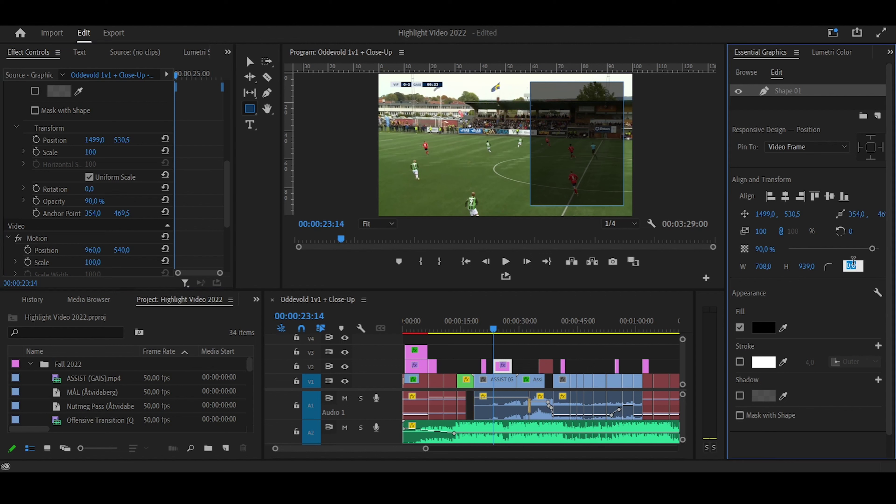
pyautogui.write('2')
pyautogui.click(251, 64)
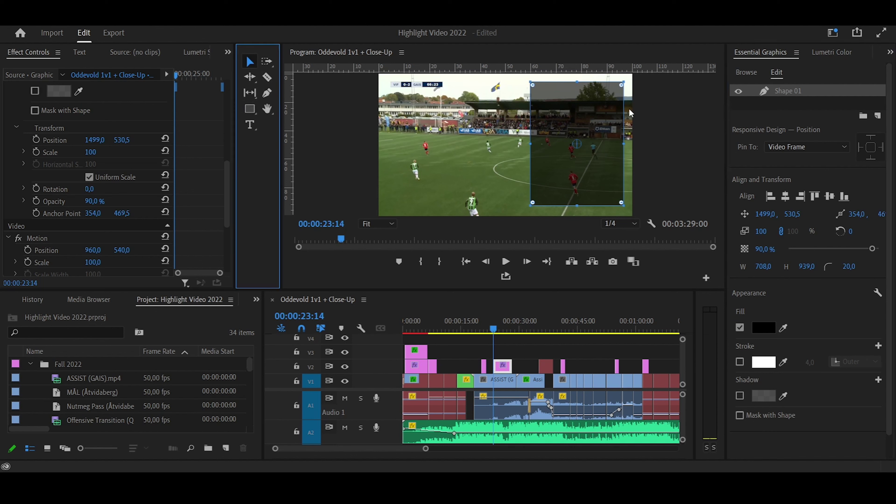
pyautogui.click(502, 127)
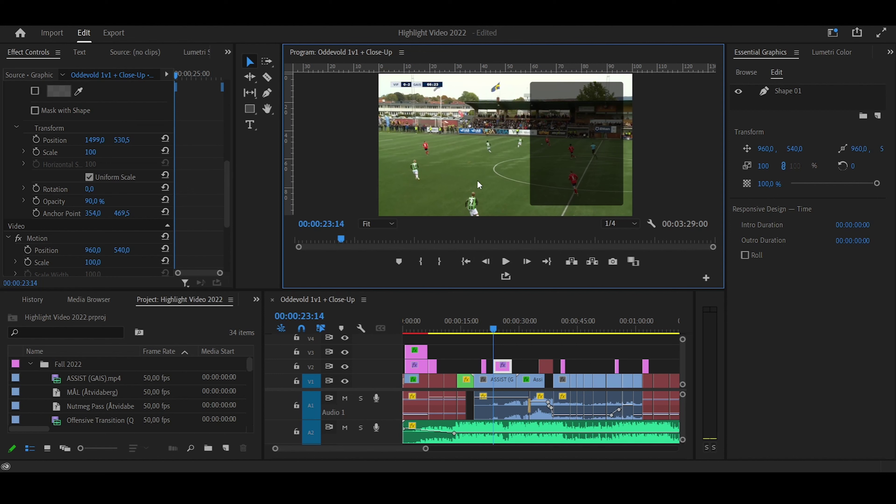
pyautogui.click(250, 126)
pyautogui.click(546, 103)
pyautogui.click(541, 91)
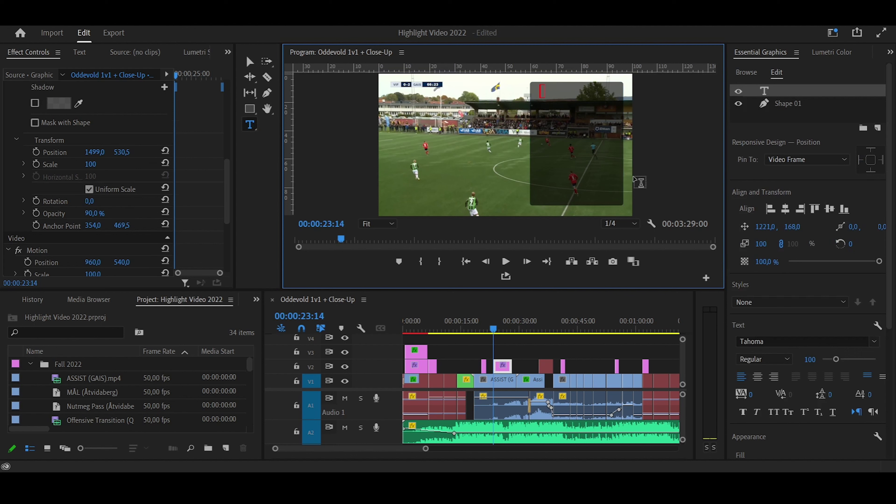
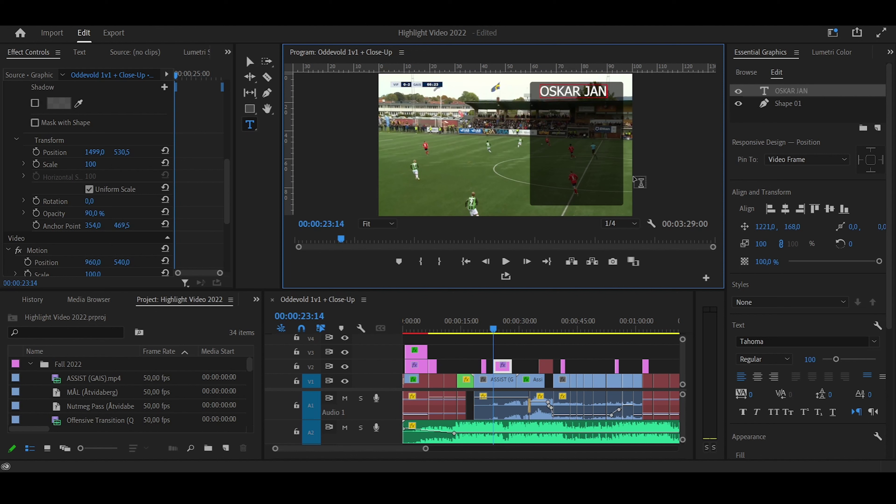
pyautogui.click(250, 62)
pyautogui.moveTo(640, 91); pyautogui.dragTo(610, 91)
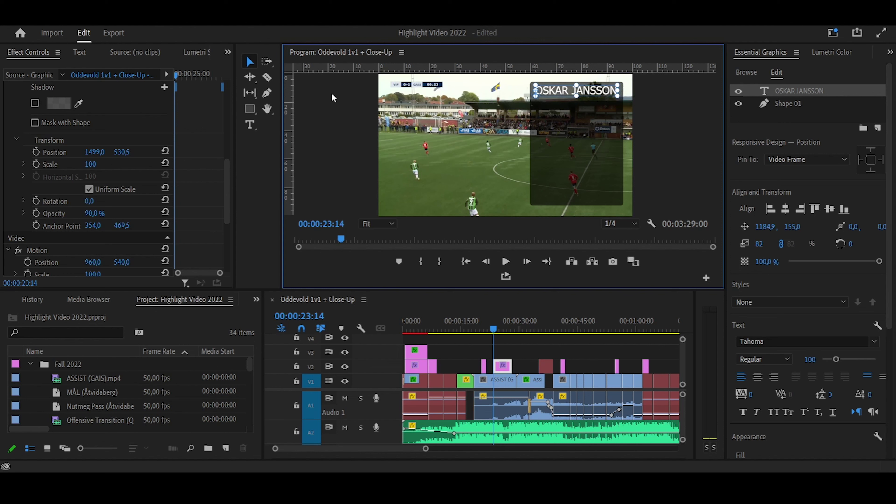
# Add a Position: text line below the name and nudge it into place
pyautogui.hotkey('ctrl', 't')
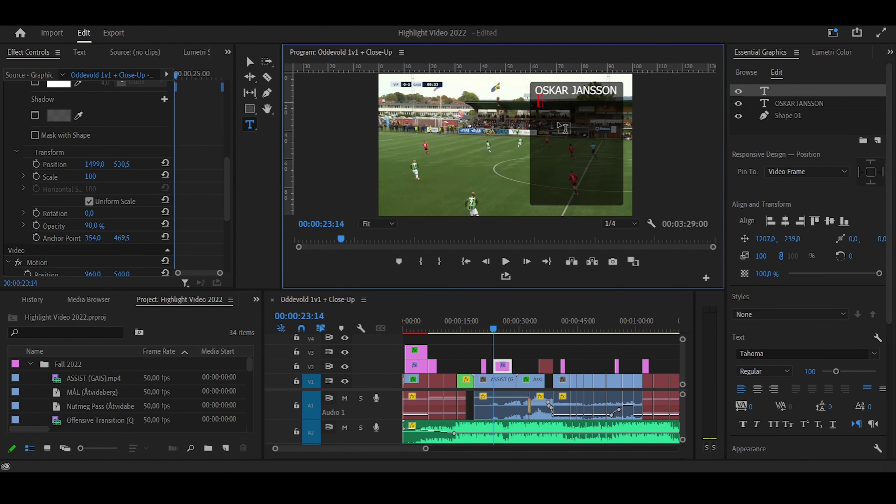
pyautogui.write('Position:')
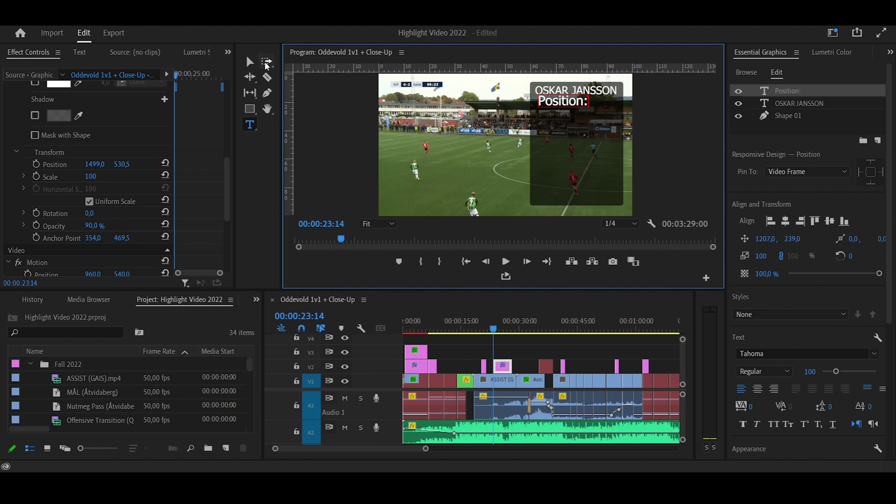
pyautogui.click(250, 61)
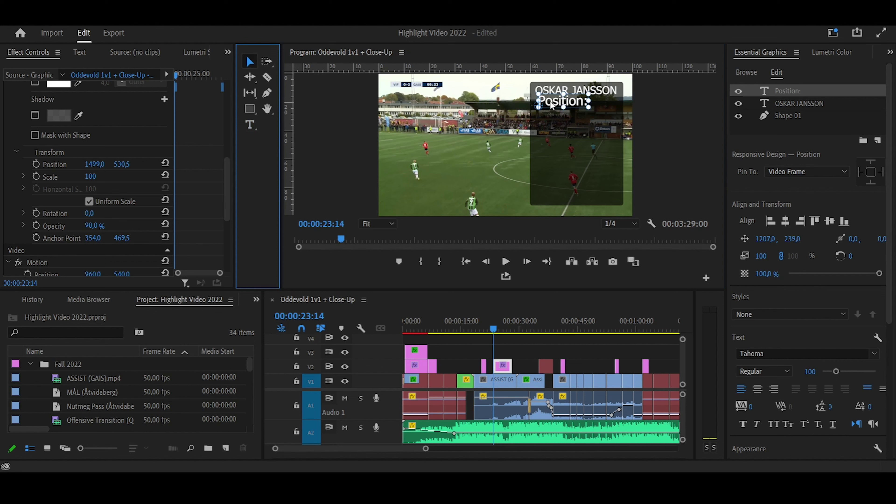
pyautogui.moveTo(553, 106); pyautogui.dragTo(569, 106)
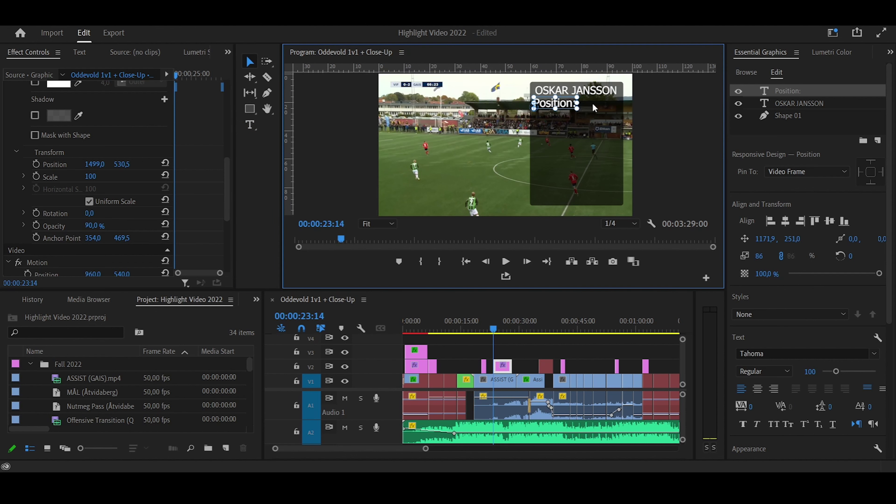
# Add a DOB: line beneath Position: and play the sequence to preview the card
pyautogui.click(588, 106)
pyautogui.click(249, 125)
pyautogui.click(542, 114)
pyautogui.write('DOB:')
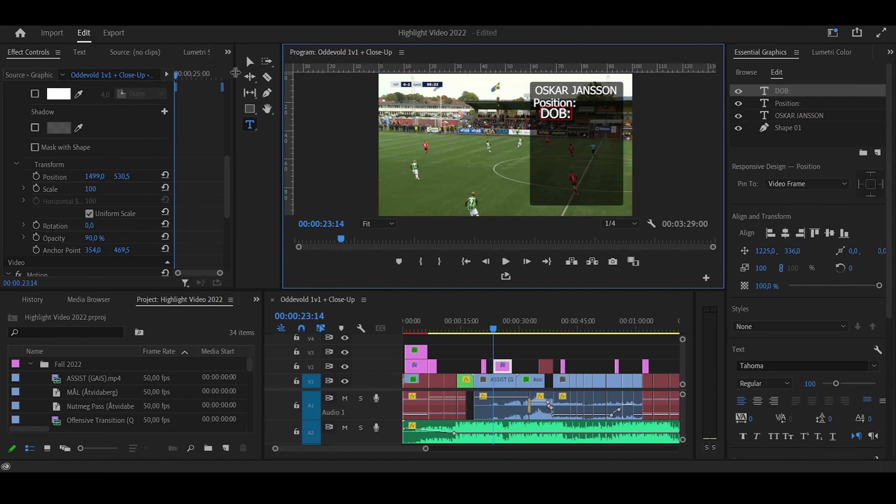
pyautogui.press('Escape')
pyautogui.click(564, 115)
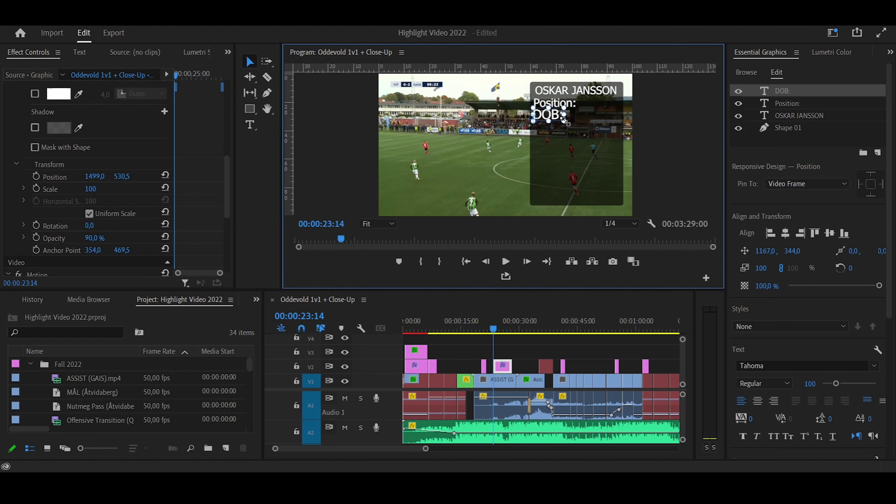
pyautogui.press('space')
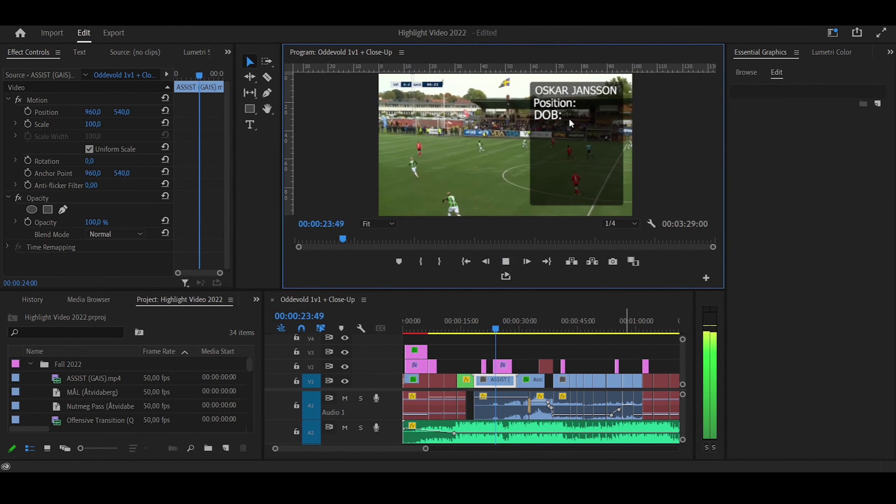
# Stop playback of the player-card preview
pyautogui.click(511, 264)
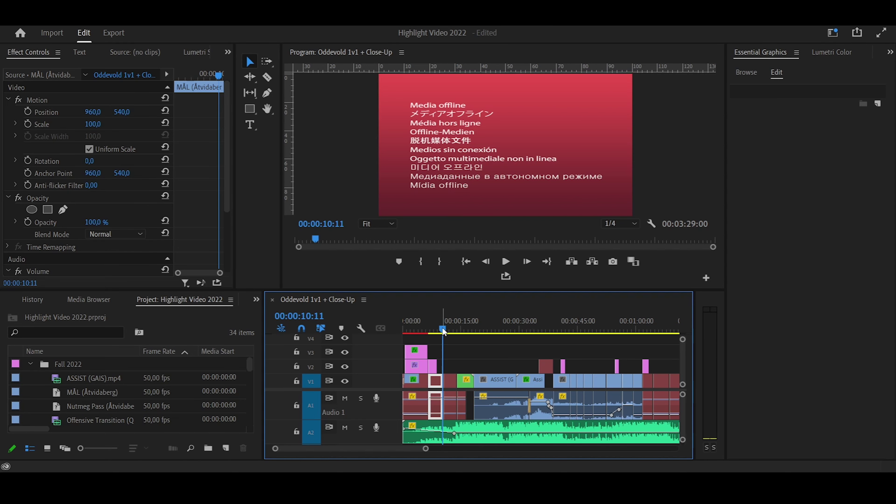
pyautogui.moveTo(443, 332); pyautogui.dragTo(467, 331)
pyautogui.click(506, 262)
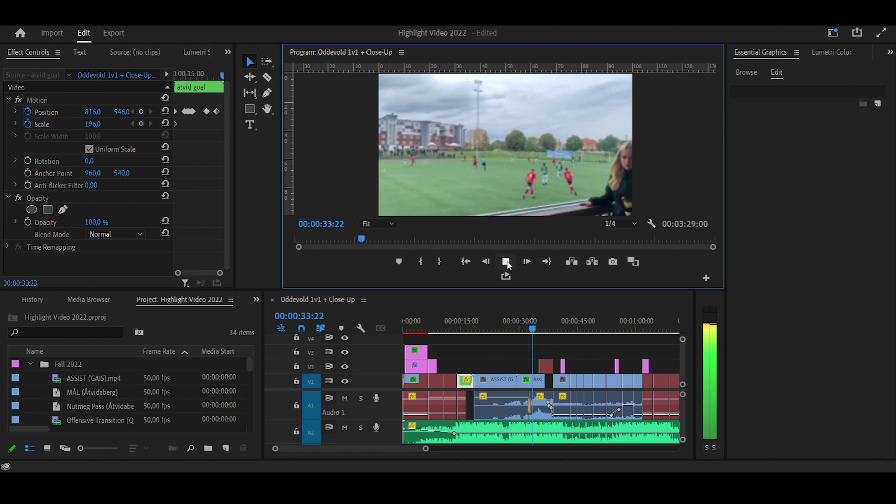
pyautogui.click(507, 260)
pyautogui.click(533, 328)
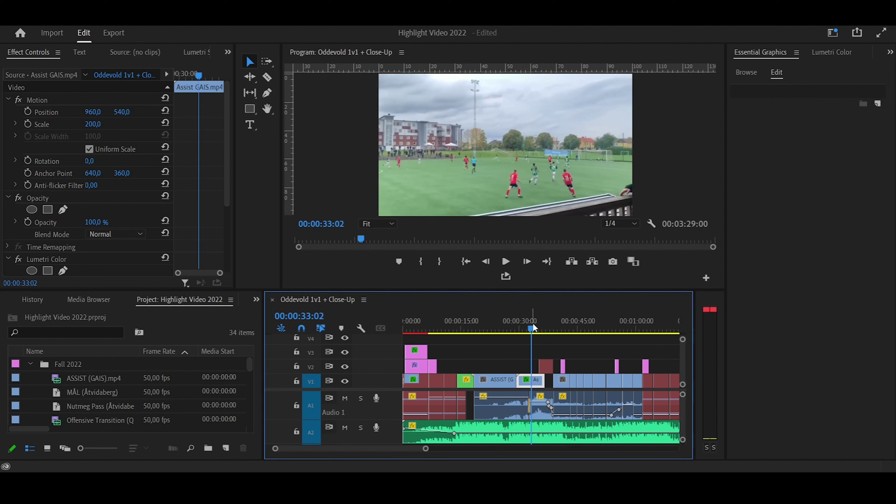
pyautogui.moveTo(533, 327); pyautogui.dragTo(556, 330)
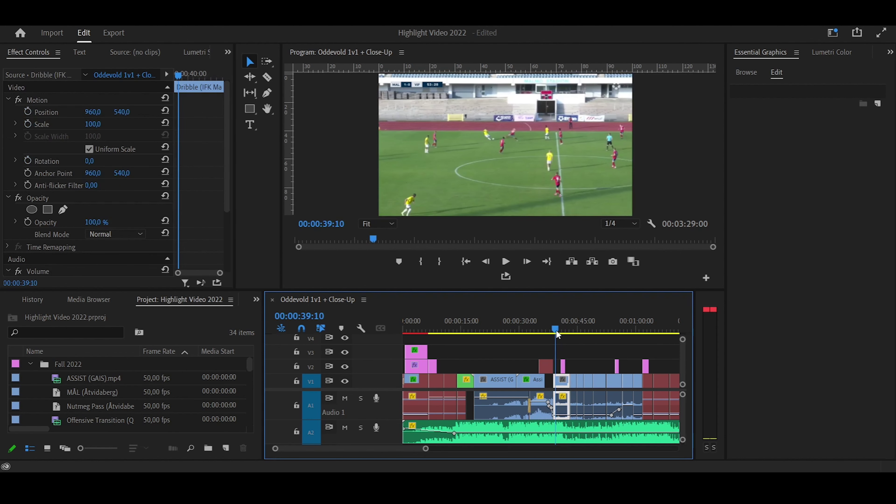
pyautogui.click(506, 261)
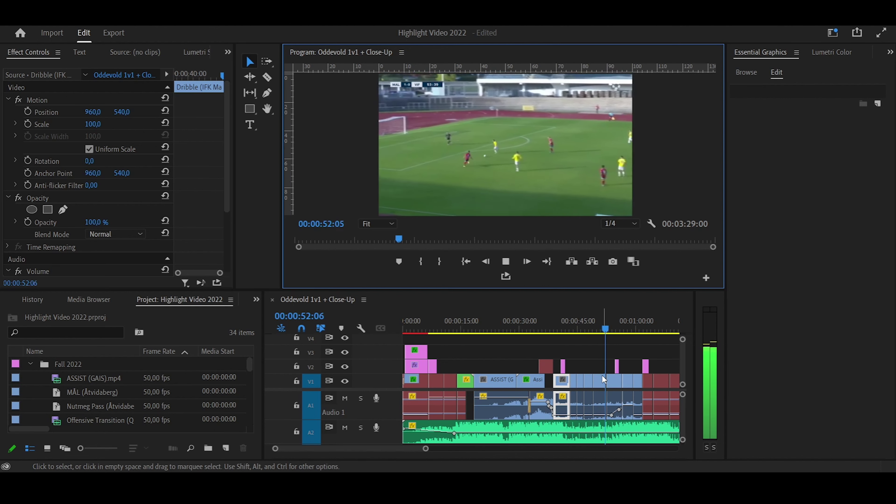
pyautogui.click(619, 332)
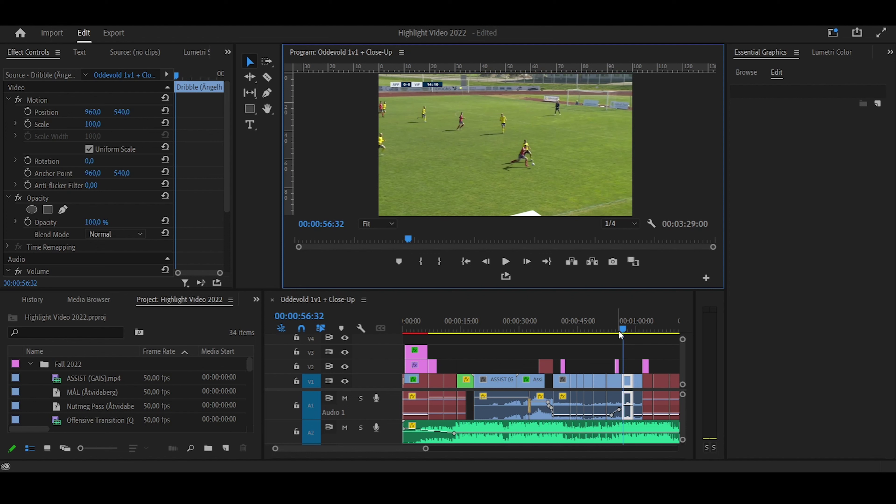
# Replay from 00:00:52:43, then return to 00:00:54:41 and select the circle graphic clip
pyautogui.moveTo(619, 330); pyautogui.dragTo(609, 330)
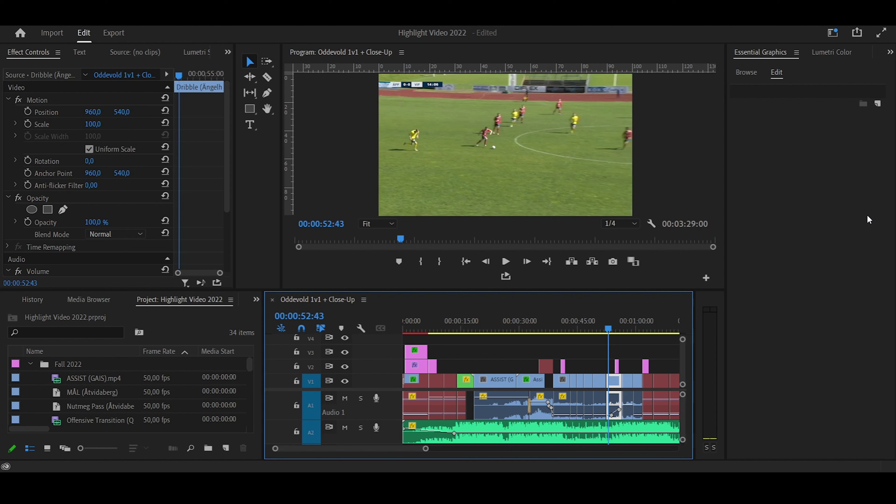
pyautogui.click(506, 261)
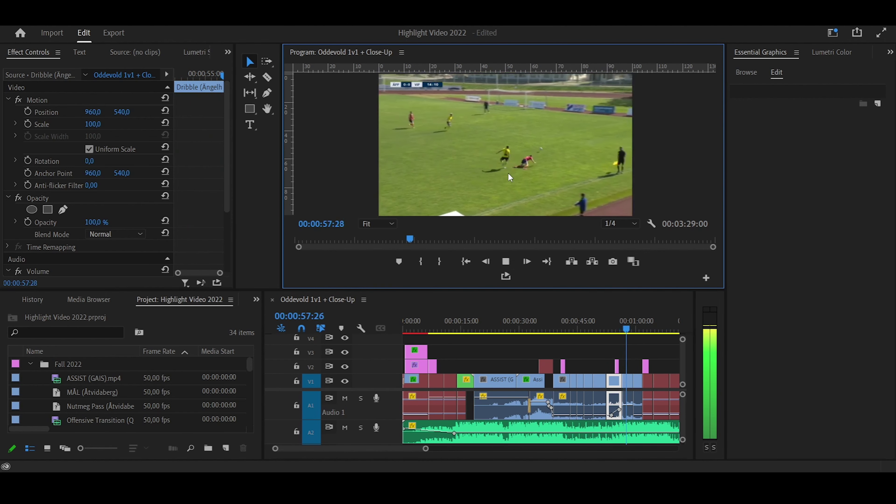
pyautogui.click(506, 261)
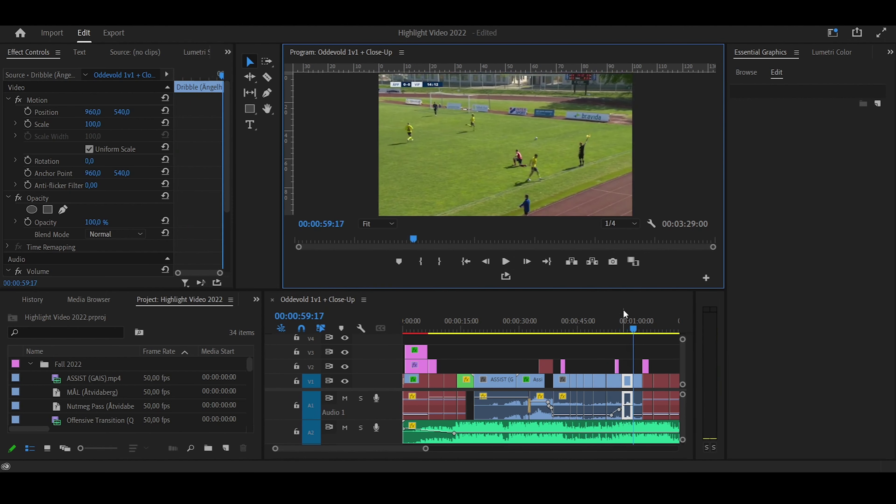
pyautogui.moveTo(633, 326); pyautogui.dragTo(617, 329)
pyautogui.click(617, 367)
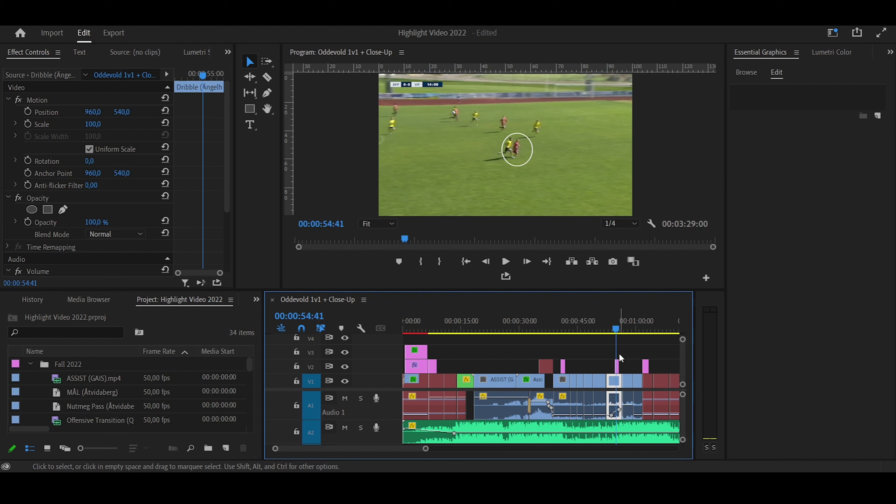
# Delete the circle graphic and split the dribble clip on V1 at 00:00:54:38
pyautogui.click(618, 365)
pyautogui.press('Delete')
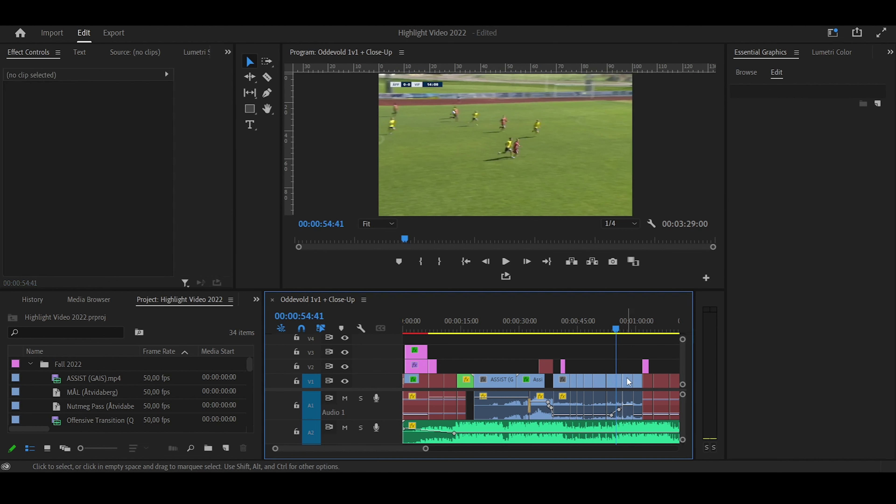
pyautogui.click(618, 329)
pyautogui.moveTo(426, 448); pyautogui.dragTo(409, 448)
pyautogui.click(535, 330)
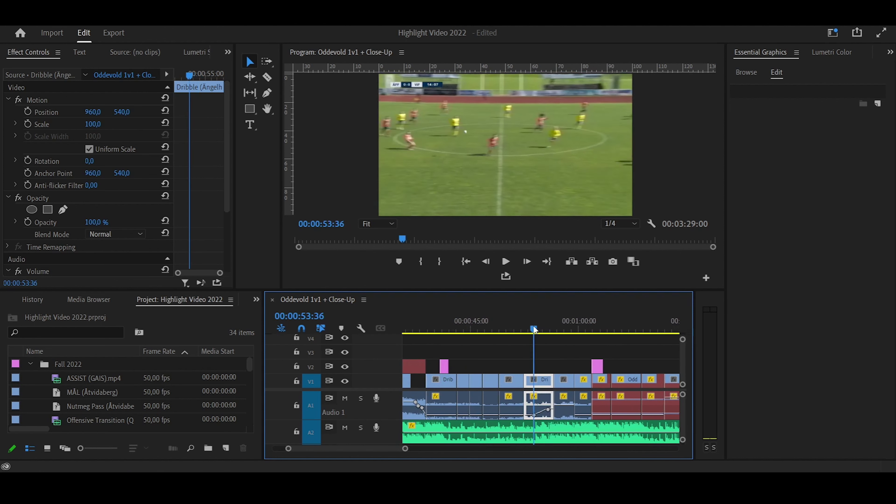
pyautogui.moveTo(535, 329); pyautogui.dragTo(541, 329)
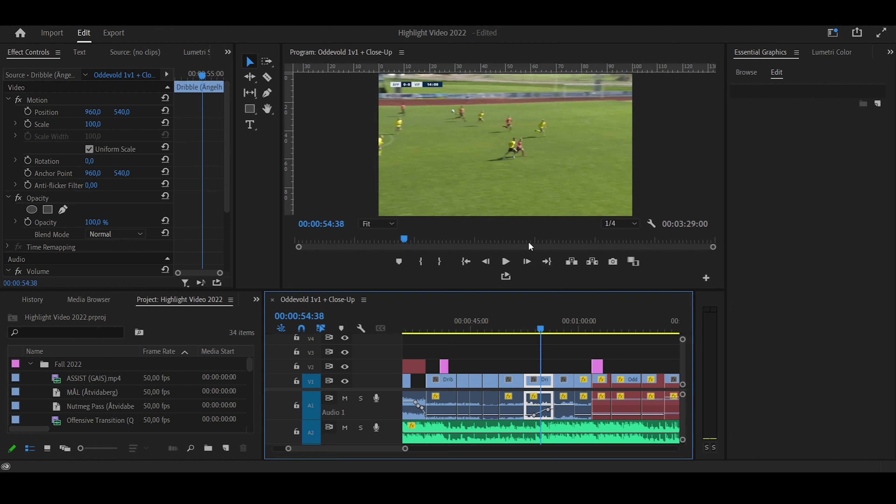
pyautogui.press('c')
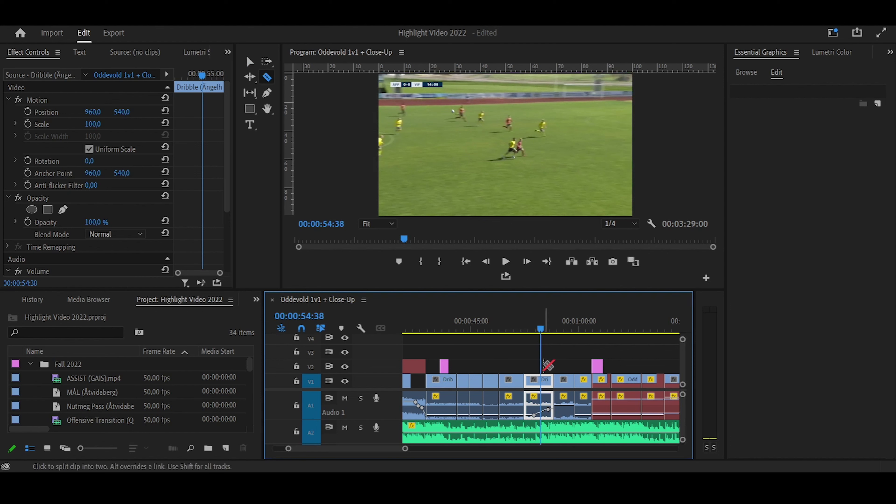
pyautogui.click(547, 380)
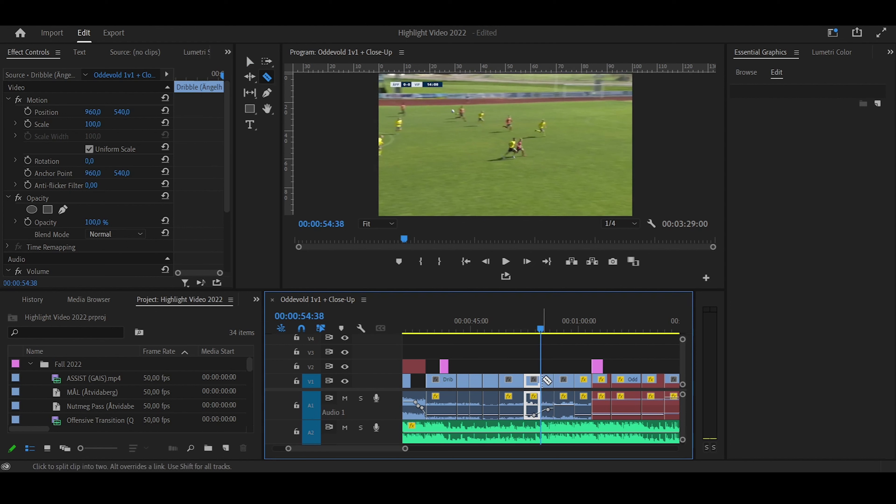
# Push all clips after the split about 7 seconds later, leaving a gap
pyautogui.press('v')
pyautogui.moveTo(406, 449); pyautogui.dragTo(438, 448)
pyautogui.moveTo(547, 357)
pyautogui.mouseDown()
pyautogui.moveTo(563, 417)
pyautogui.moveTo(773, 405)
pyautogui.moveTo(571, 399)
pyautogui.mouseUp()
pyautogui.moveTo(458, 449); pyautogui.dragTo(415, 449)
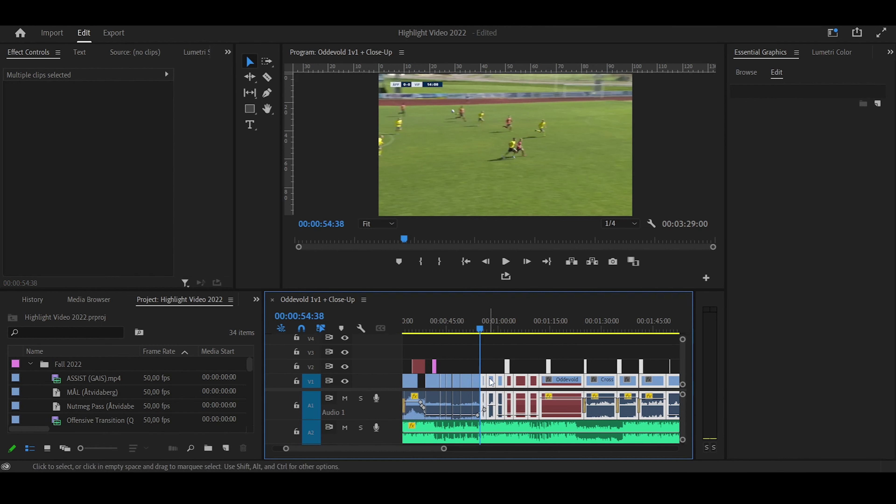
pyautogui.moveTo(492, 383); pyautogui.dragTo(517, 383)
pyautogui.click(493, 265)
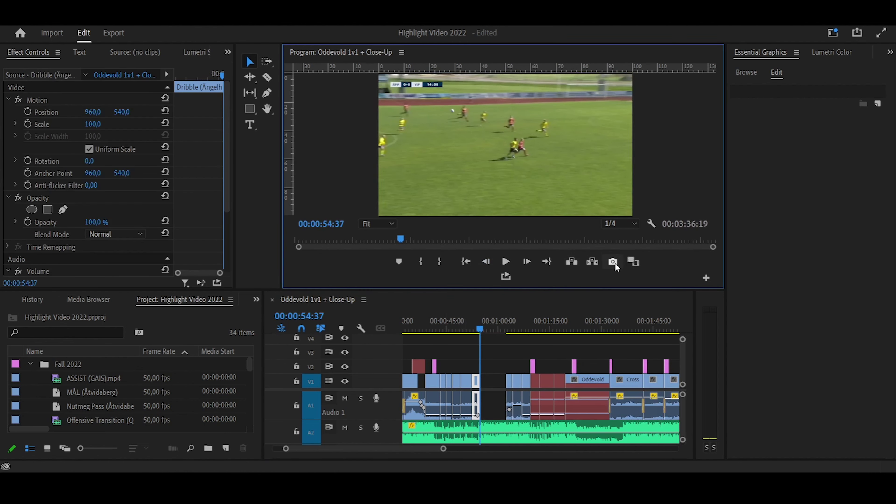
# Export the frame as 1.Still001.png, place it in the V1 gap, and trim its start
pyautogui.click(614, 262)
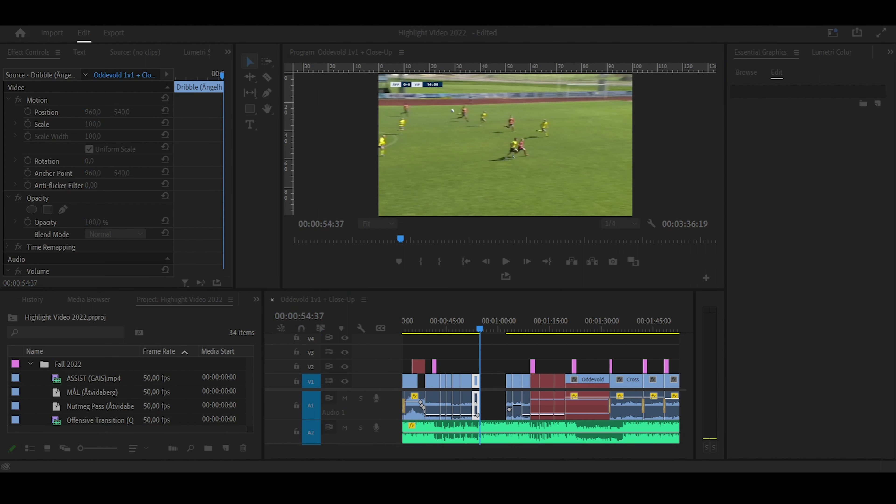
pyautogui.moveTo(100, 365); pyautogui.dragTo(485, 385)
pyautogui.click(507, 264)
pyautogui.click(506, 262)
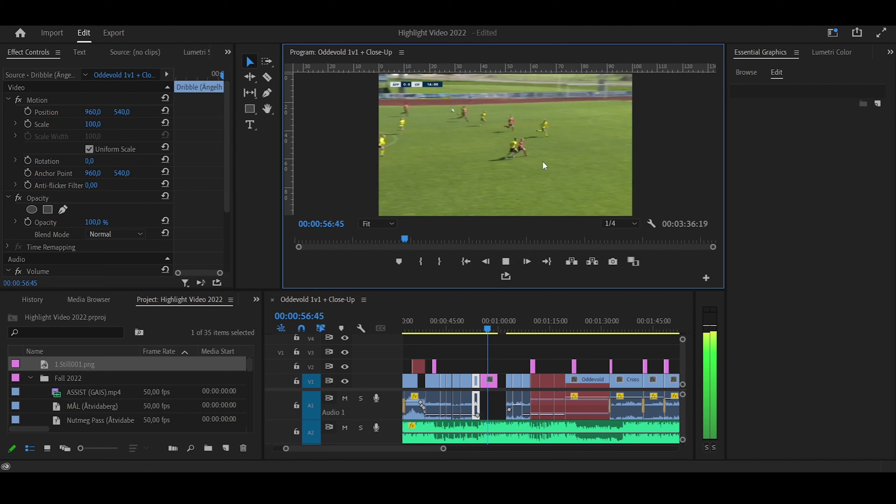
pyautogui.click(487, 325)
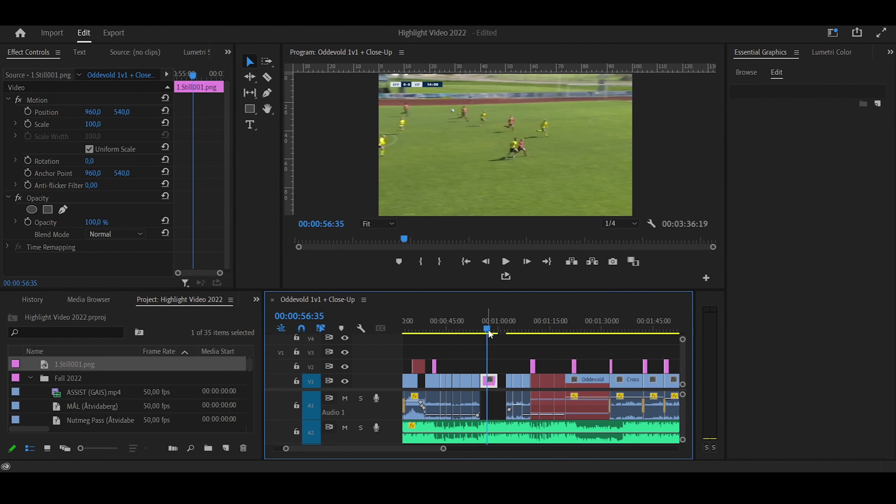
pyautogui.moveTo(488, 327); pyautogui.dragTo(484, 328)
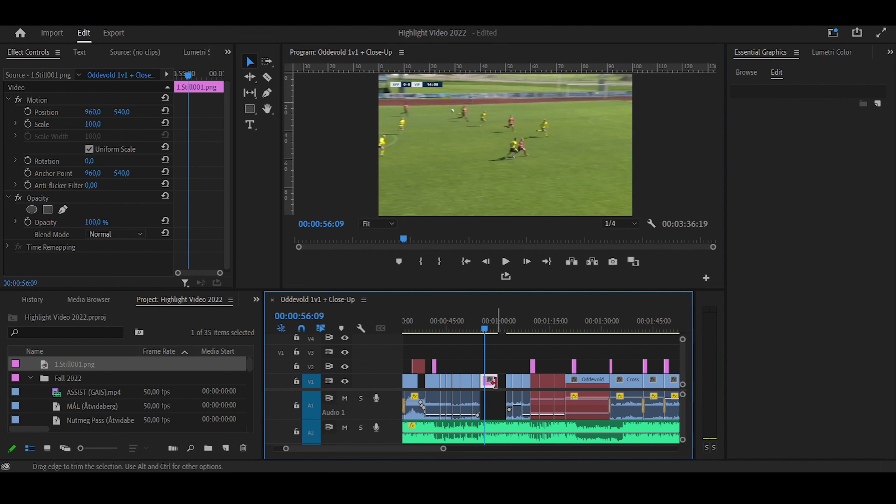
pyautogui.moveTo(485, 325); pyautogui.dragTo(486, 328)
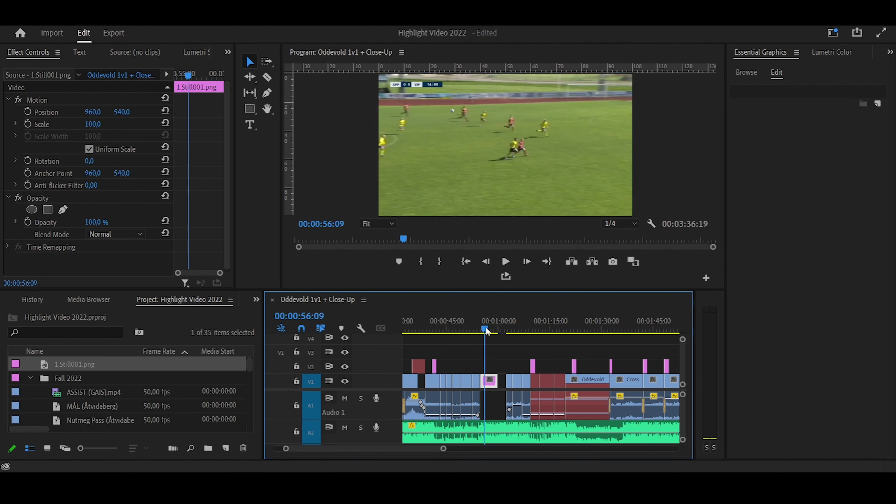
pyautogui.moveTo(486, 378); pyautogui.dragTo(482, 330)
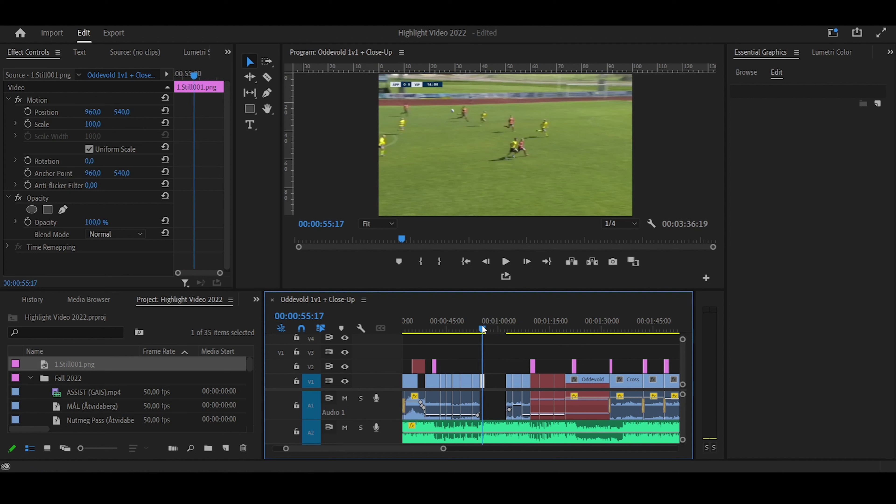
# Draw an ellipse over the player on the freeze frame
pyautogui.click(249, 111)
pyautogui.moveTo(249, 112); pyautogui.dragTo(299, 127)
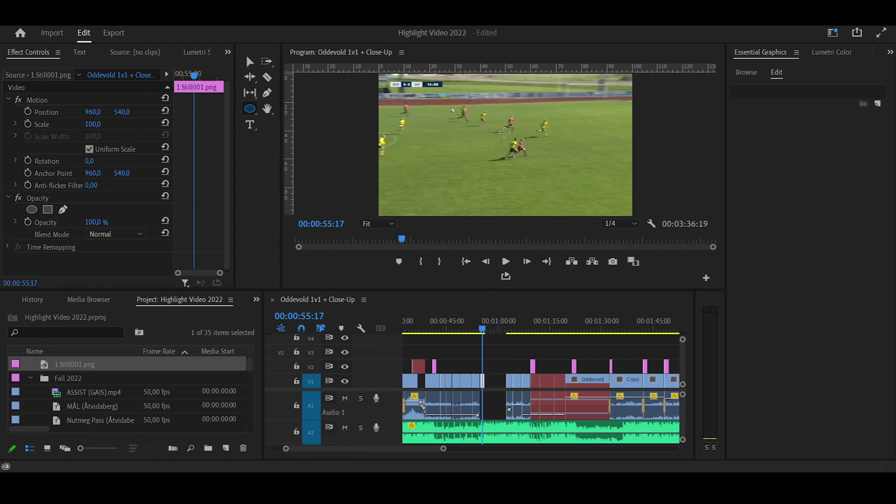
pyautogui.moveTo(504, 132); pyautogui.dragTo(542, 172)
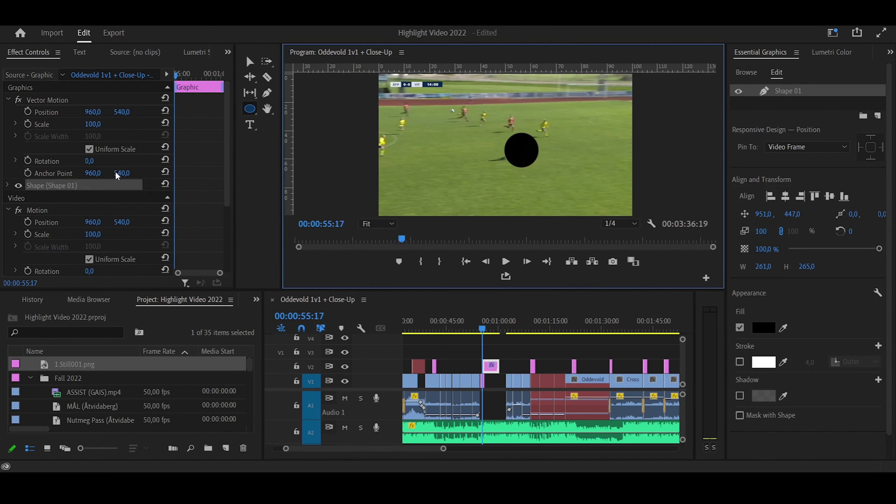
# Swap the circle's fill for a white stroke of width 7 and centre it on the player
pyautogui.click(7, 185)
pyautogui.scroll(-3, 35, 166)
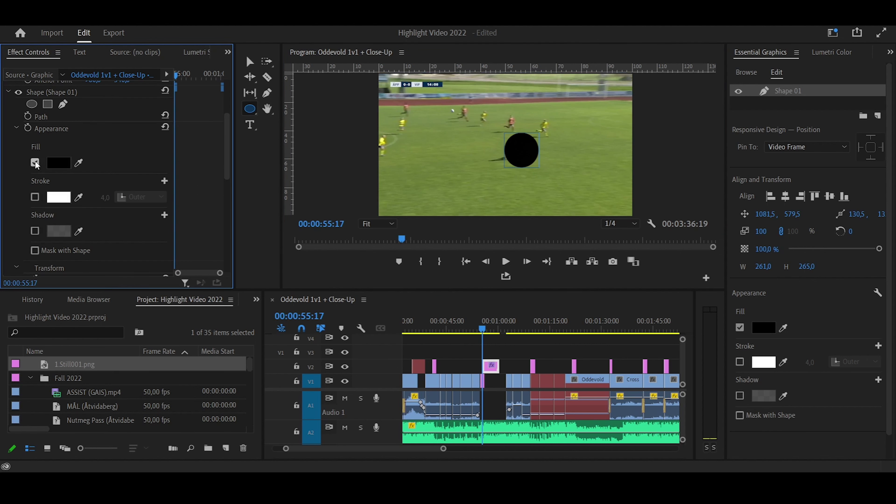
pyautogui.click(34, 162)
pyautogui.click(35, 197)
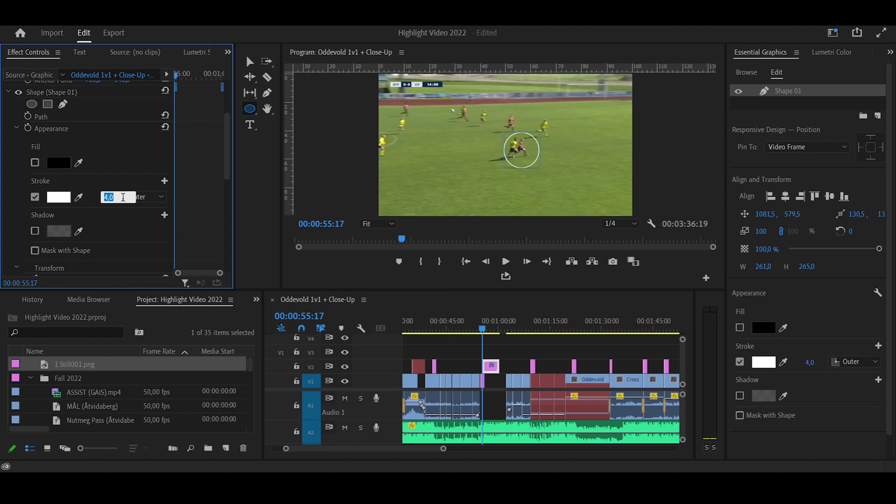
pyautogui.write('7')
pyautogui.press('Return')
pyautogui.scroll(-5, 113, 223)
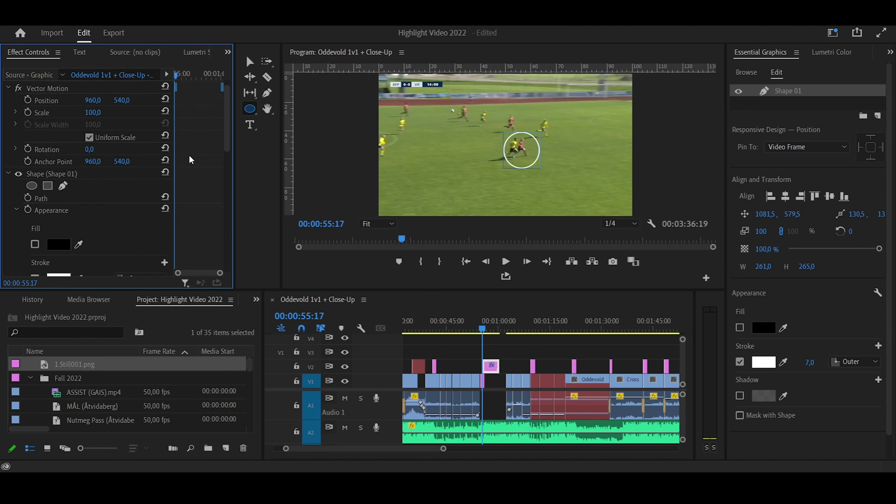
pyautogui.scroll(-1, 193, 177)
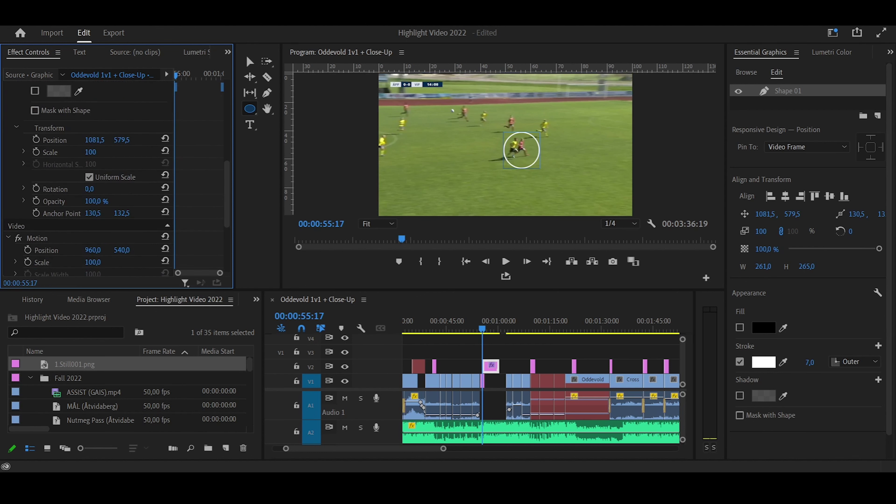
pyautogui.moveTo(95, 140); pyautogui.dragTo(118, 140)
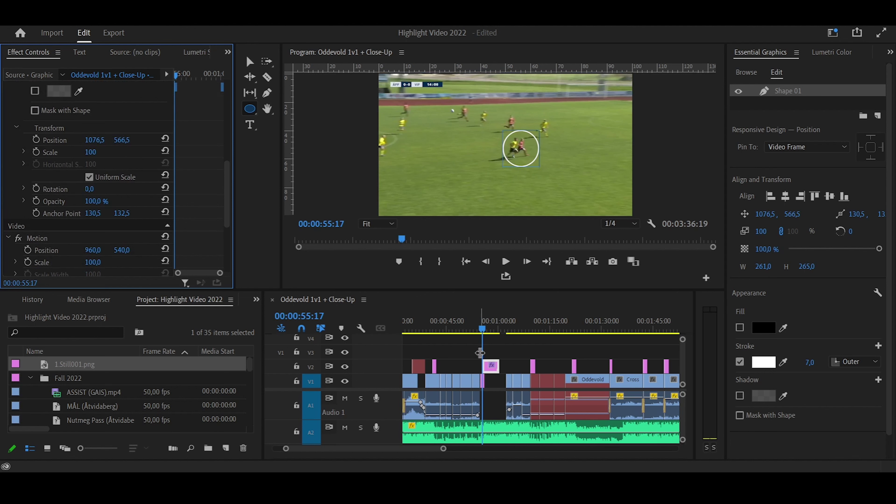
# Extend the V2 ring graphic to start earlier and slide the following clips left to close the gap
pyautogui.press('c')
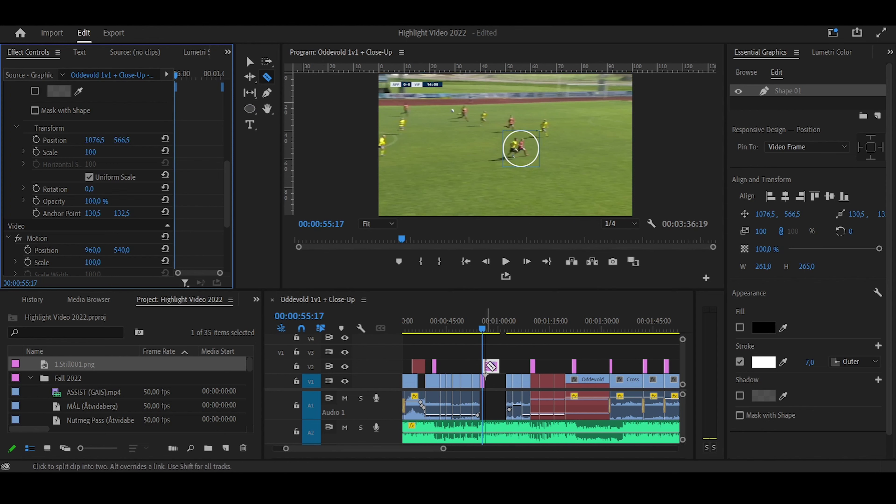
pyautogui.click(490, 366)
pyautogui.press('v')
pyautogui.press('Up')
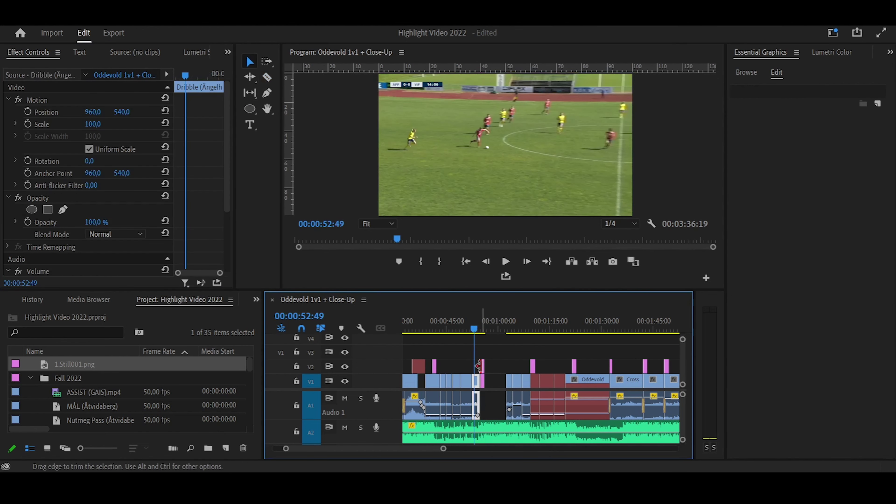
pyautogui.click(478, 367)
pyautogui.moveTo(478, 367); pyautogui.dragTo(531, 419)
pyautogui.moveTo(529, 379); pyautogui.dragTo(507, 379)
# Play back the freeze-frame section to review the edit
pyautogui.click(470, 329)
pyautogui.press('space')
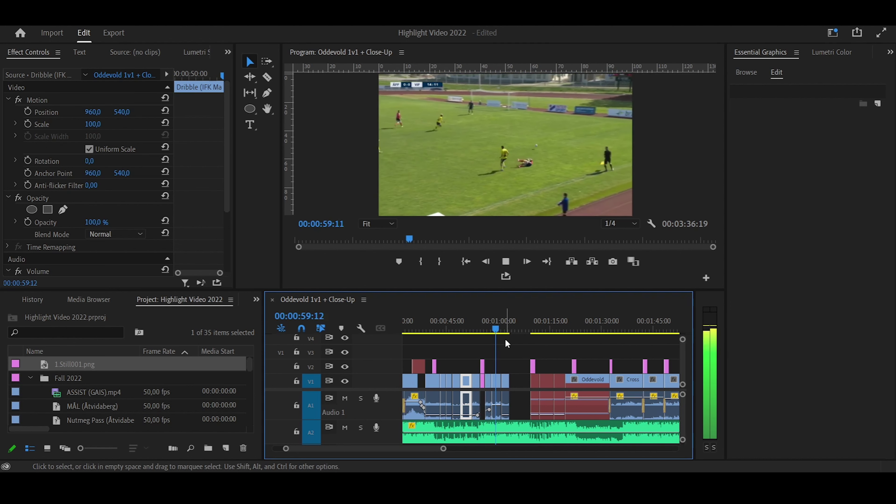
pyautogui.press('space')
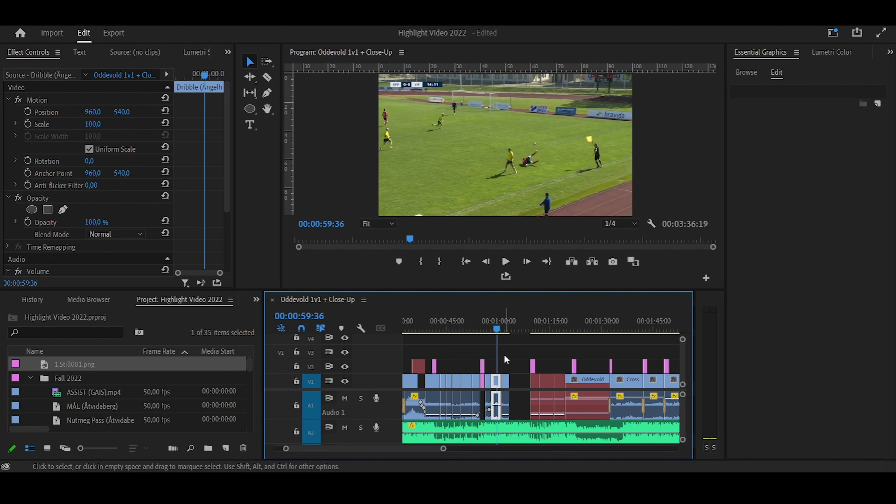
# Undo the freeze-frame edits and pause the Dribble footage at 00:00:54:42
pyautogui.hotkey('ctrl', 'z')
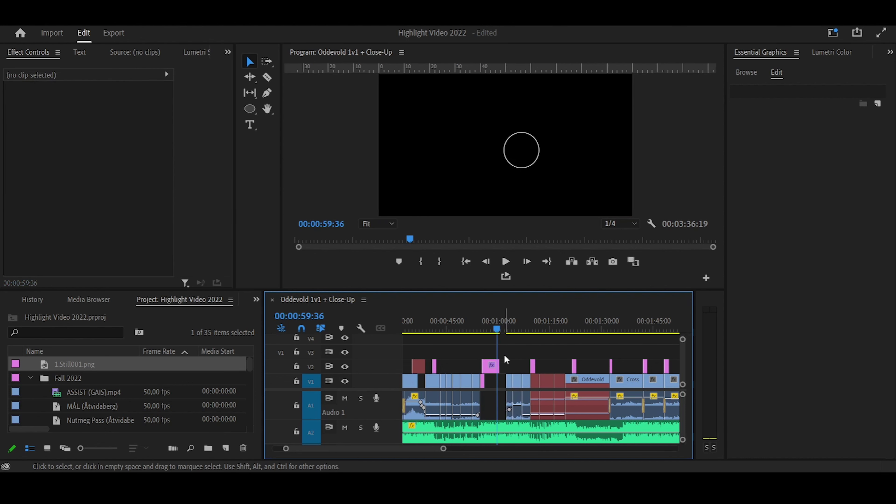
pyautogui.hotkey('ctrl', 'z')
pyautogui.hotkey('ctrl', 'z')
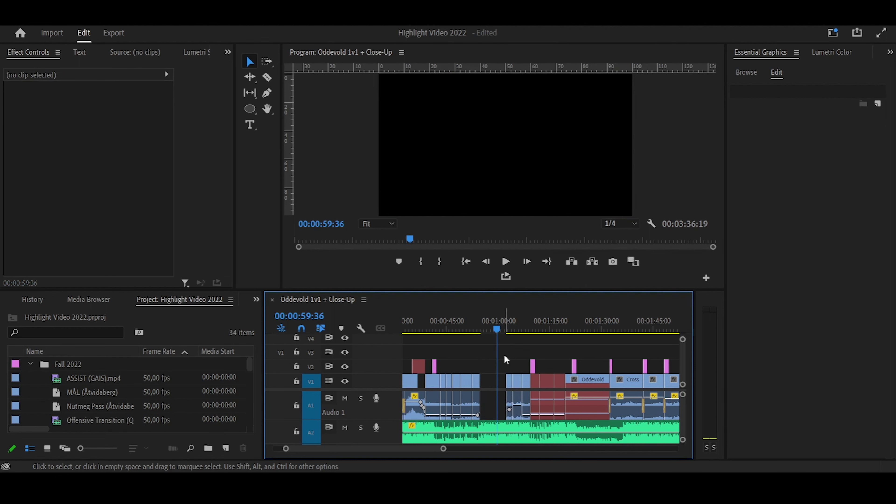
pyautogui.hotkey('ctrl', 'z')
pyautogui.moveTo(499, 327); pyautogui.dragTo(480, 325)
pyautogui.click(534, 262)
pyautogui.click(534, 262)
pyautogui.click(534, 262)
pyautogui.click(534, 262)
pyautogui.click(534, 261)
pyautogui.click(506, 262)
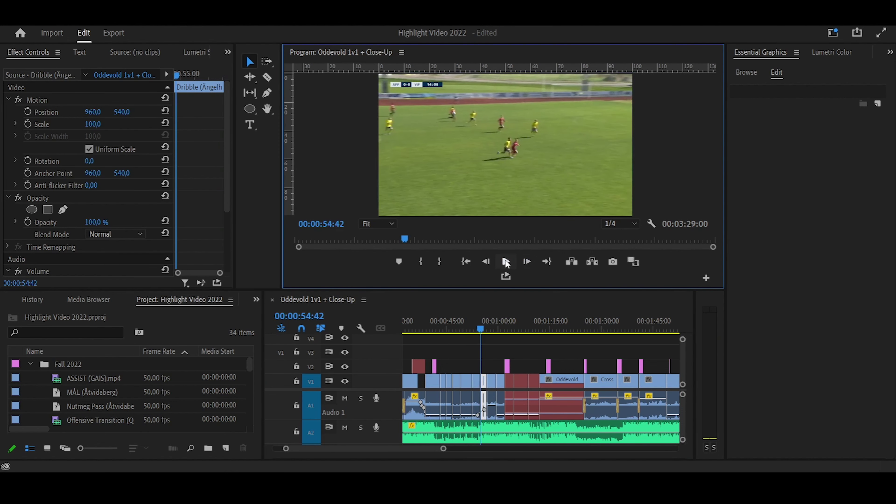
pyautogui.click(506, 264)
# Draw an ellipse ring around the dribbling player on the moving footage
pyautogui.click(258, 112)
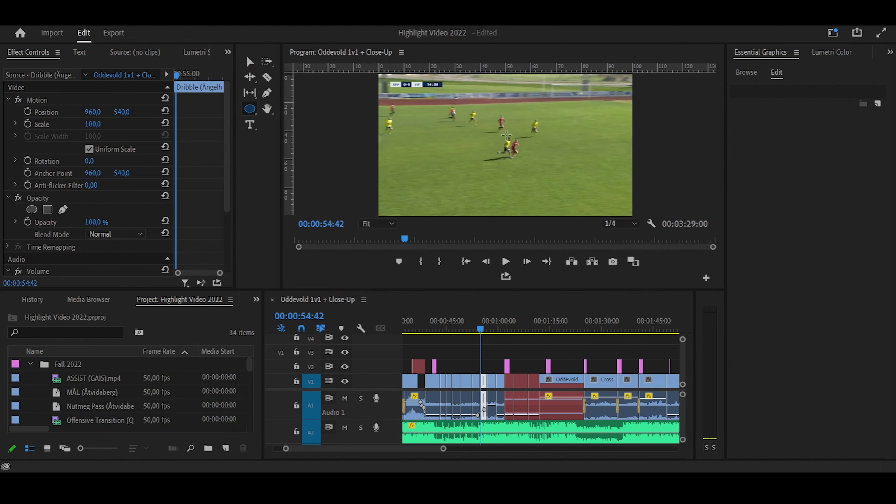
pyautogui.moveTo(500, 130)
pyautogui.mouseDown()
pyautogui.moveTo(532, 166)
pyautogui.moveTo(523, 148)
pyautogui.mouseUp()
pyautogui.press('v')
pyautogui.click(522, 191)
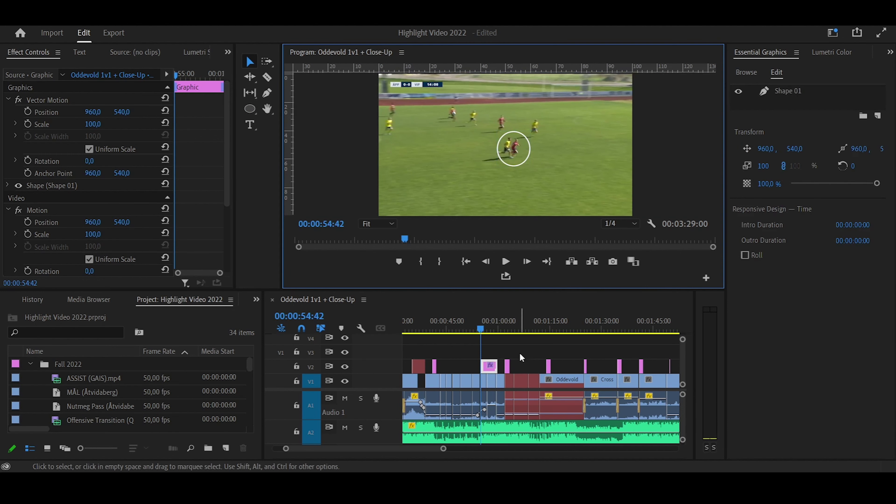
pyautogui.moveTo(443, 449); pyautogui.dragTo(414, 449)
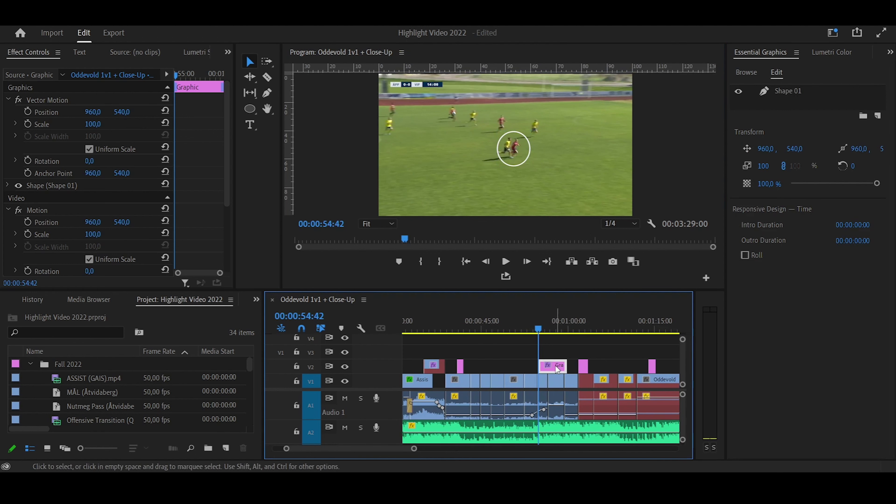
# Turn on Position keyframing for the ring shape at 00:00:54:42
pyautogui.click(8, 186)
pyautogui.scroll(-4, 213, 163)
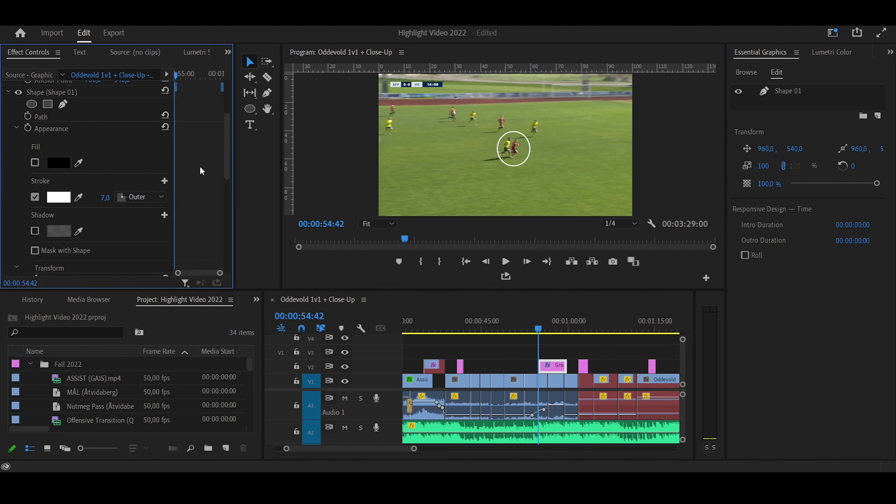
pyautogui.scroll(-5, 201, 171)
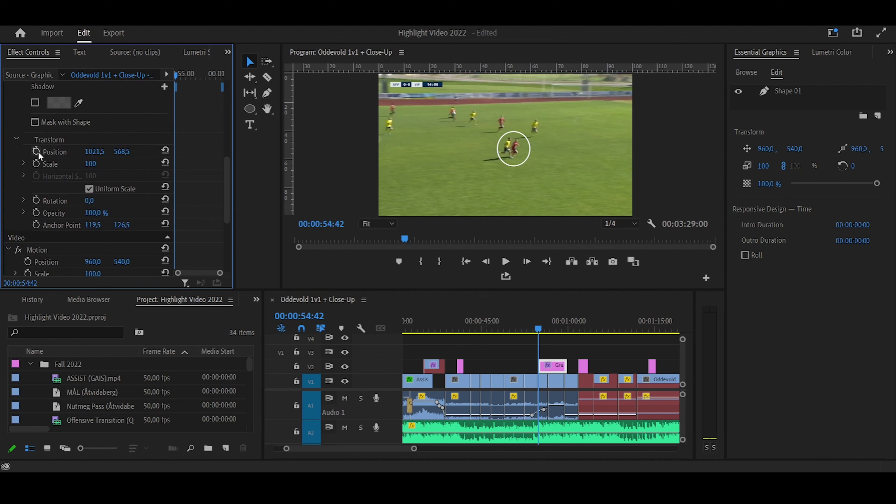
pyautogui.click(38, 152)
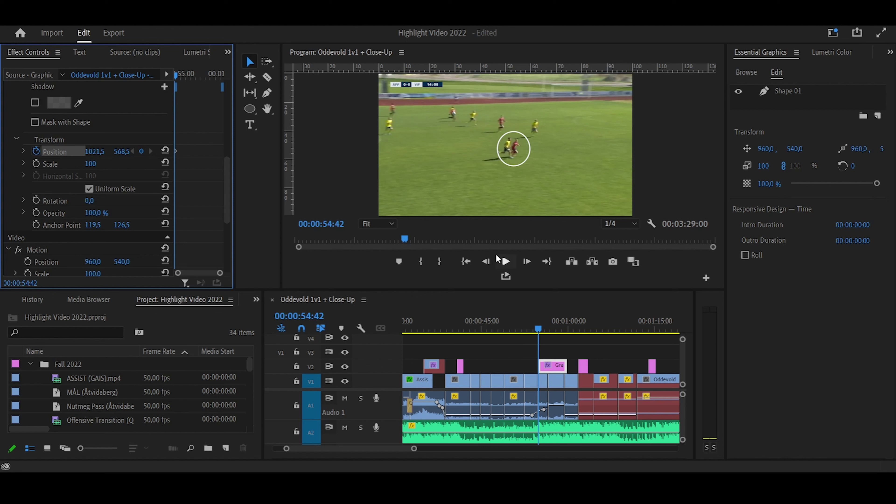
# Step through the footage, keyframing the ring's Position to follow the player leftward
pyautogui.click(527, 262)
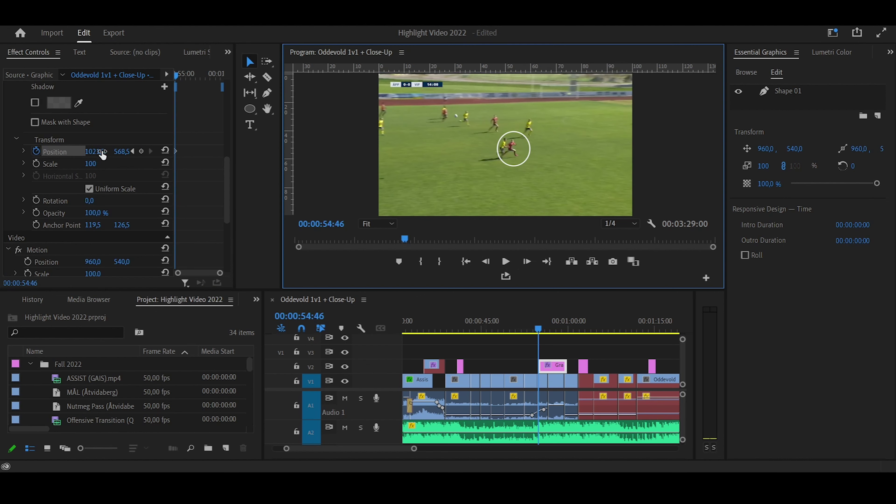
pyautogui.moveTo(102, 154); pyautogui.dragTo(122, 151)
pyautogui.click(531, 268)
pyautogui.click(528, 262)
pyautogui.click(528, 262)
pyautogui.moveTo(106, 154); pyautogui.dragTo(91, 152)
pyautogui.click(532, 264)
pyautogui.click(532, 264)
pyautogui.click(533, 265)
pyautogui.click(533, 265)
pyautogui.click(533, 265)
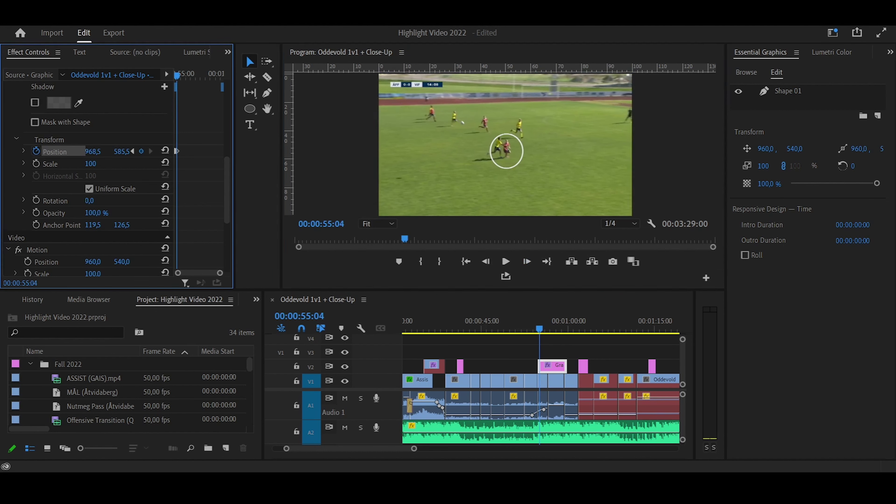
pyautogui.click(527, 264)
pyautogui.click(527, 263)
pyautogui.click(528, 265)
pyautogui.click(527, 265)
pyautogui.click(527, 264)
pyautogui.click(528, 266)
pyautogui.moveTo(102, 151); pyautogui.dragTo(119, 151)
pyautogui.click(528, 265)
pyautogui.click(528, 266)
pyautogui.click(527, 266)
pyautogui.click(527, 265)
pyautogui.click(527, 266)
pyautogui.click(528, 265)
pyautogui.click(528, 265)
pyautogui.click(528, 266)
pyautogui.click(528, 262)
pyautogui.click(528, 262)
pyautogui.click(528, 262)
pyautogui.click(527, 262)
pyautogui.click(528, 262)
pyautogui.click(527, 262)
# Keep stepping and adjusting Position keyframes so the ring tracks the player to about 00:00:56:04
pyautogui.click(527, 262)
pyautogui.click(527, 262)
pyautogui.click(527, 262)
pyautogui.click(527, 262)
pyautogui.click(527, 262)
pyautogui.click(533, 266)
pyautogui.click(533, 265)
pyautogui.click(534, 265)
pyautogui.click(534, 266)
pyautogui.moveTo(90, 151); pyautogui.dragTo(127, 152)
pyautogui.click(527, 262)
pyautogui.click(527, 262)
pyautogui.click(527, 261)
pyautogui.click(527, 262)
pyautogui.click(527, 262)
pyautogui.click(527, 262)
pyautogui.click(527, 262)
pyautogui.moveTo(94, 152); pyautogui.dragTo(129, 152)
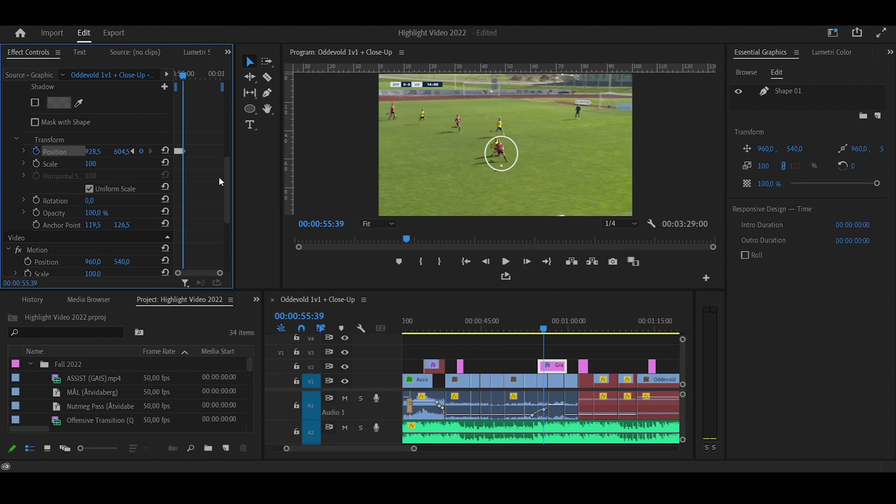
pyautogui.click(527, 262)
pyautogui.click(527, 262)
pyautogui.click(527, 262)
pyautogui.click(527, 262)
pyautogui.click(526, 261)
pyautogui.click(527, 262)
pyautogui.click(527, 262)
pyautogui.click(527, 262)
pyautogui.moveTo(95, 152); pyautogui.dragTo(97, 151)
pyautogui.click(526, 261)
pyautogui.click(527, 262)
pyautogui.click(527, 261)
pyautogui.click(527, 262)
pyautogui.click(527, 262)
pyautogui.click(527, 262)
pyautogui.click(527, 261)
# Cut the ring graphic at 00:00:56:04 and delete the leftover tail
pyautogui.press('c')
pyautogui.click(561, 367)
pyautogui.press('v')
pyautogui.click(559, 366)
pyautogui.press('Delete')
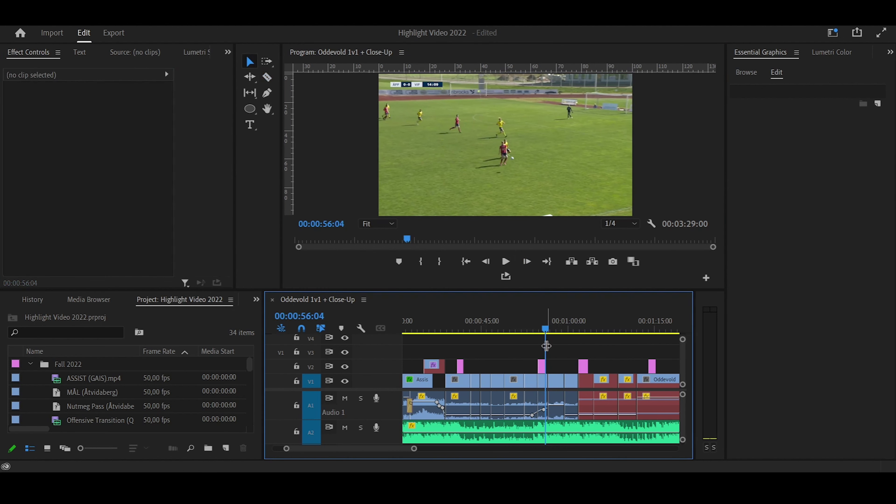
# Play back the tracked section from about 00:00:54:02
pyautogui.moveTo(547, 328); pyautogui.dragTo(535, 328)
pyautogui.press('space')
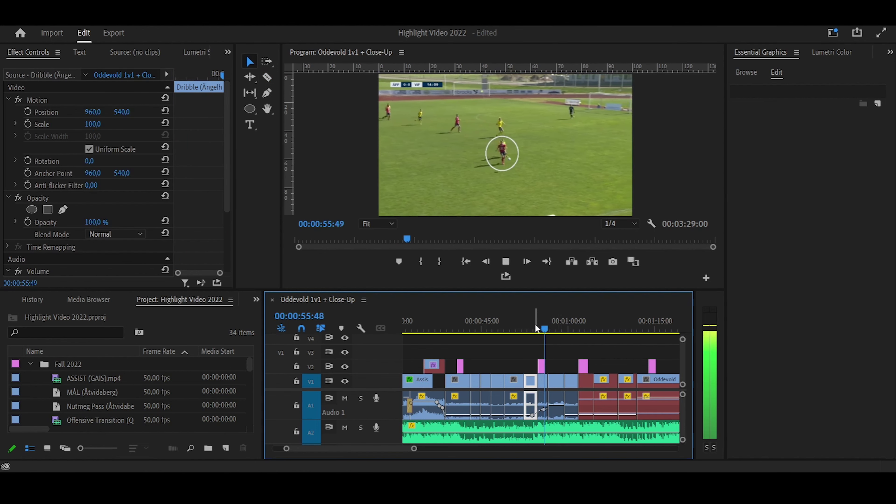
pyautogui.press('space')
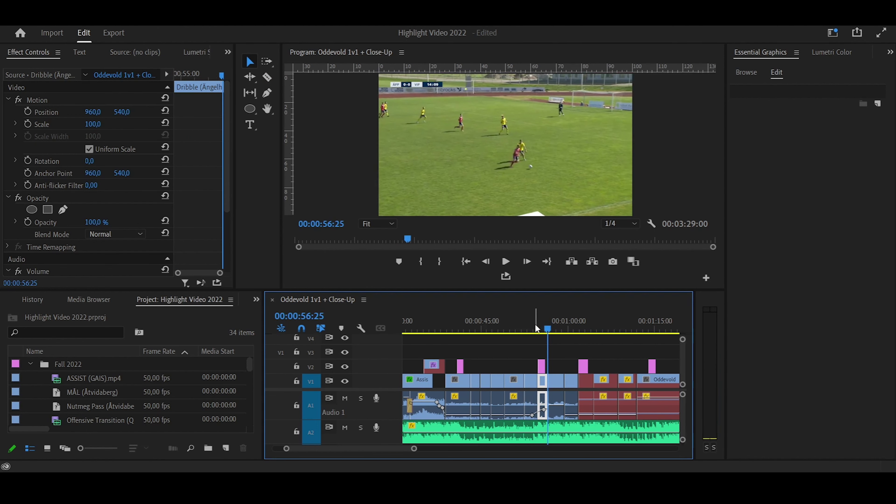